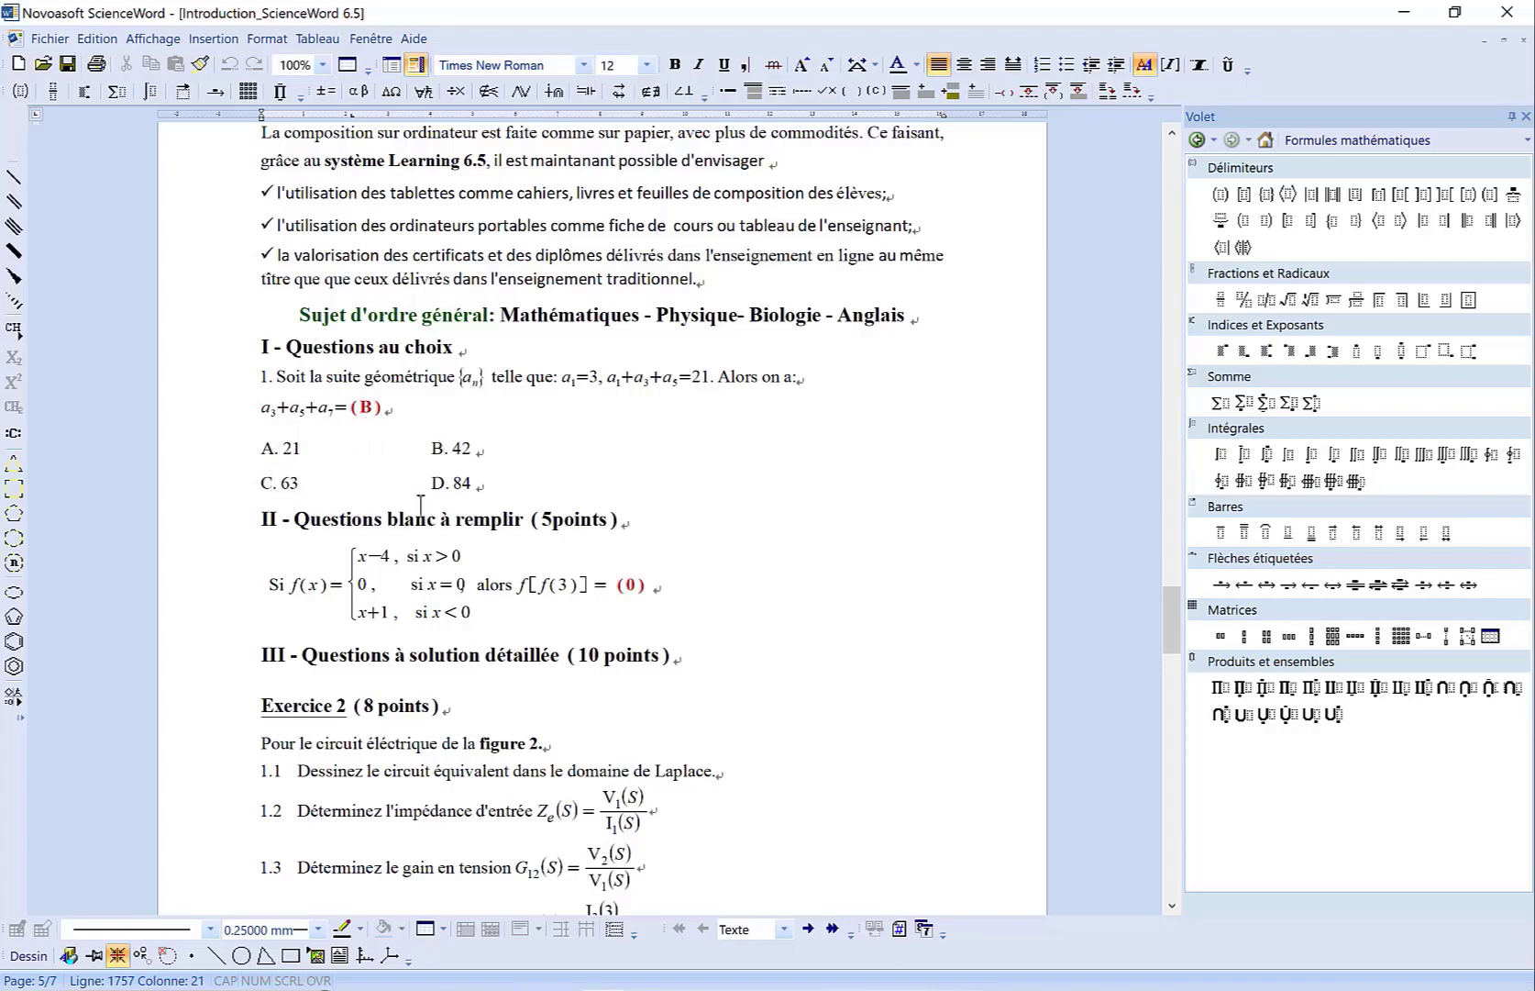
# Step: Insert a continuous section break before the heading "I - Questions au choix"
pyautogui.click(256, 355)
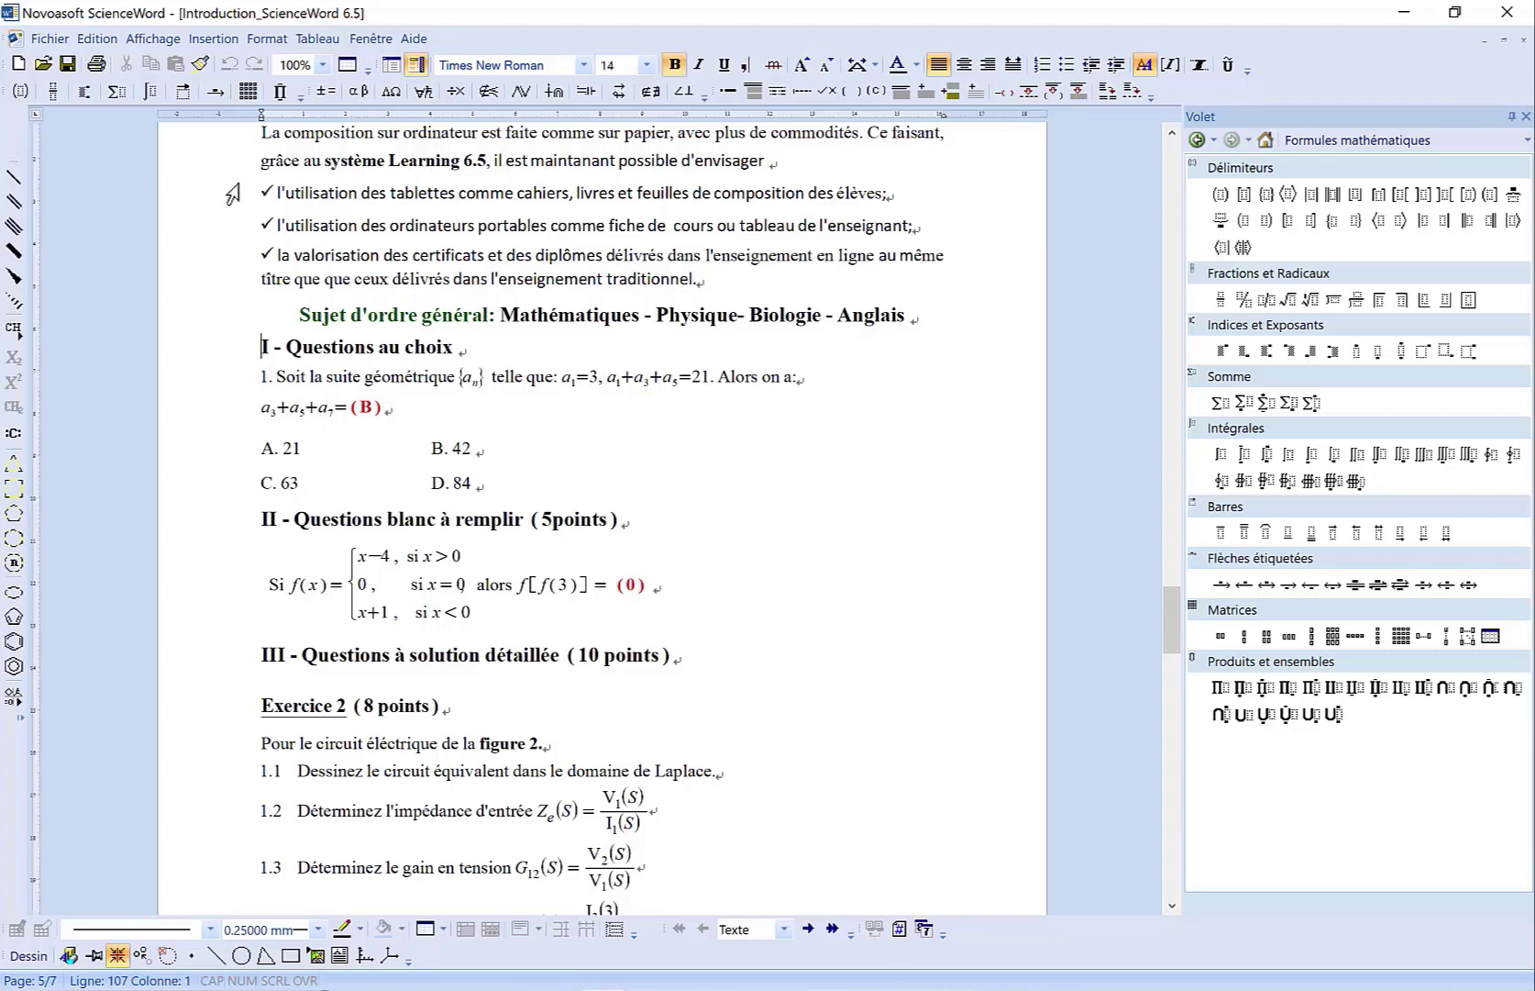
pyautogui.click(214, 38)
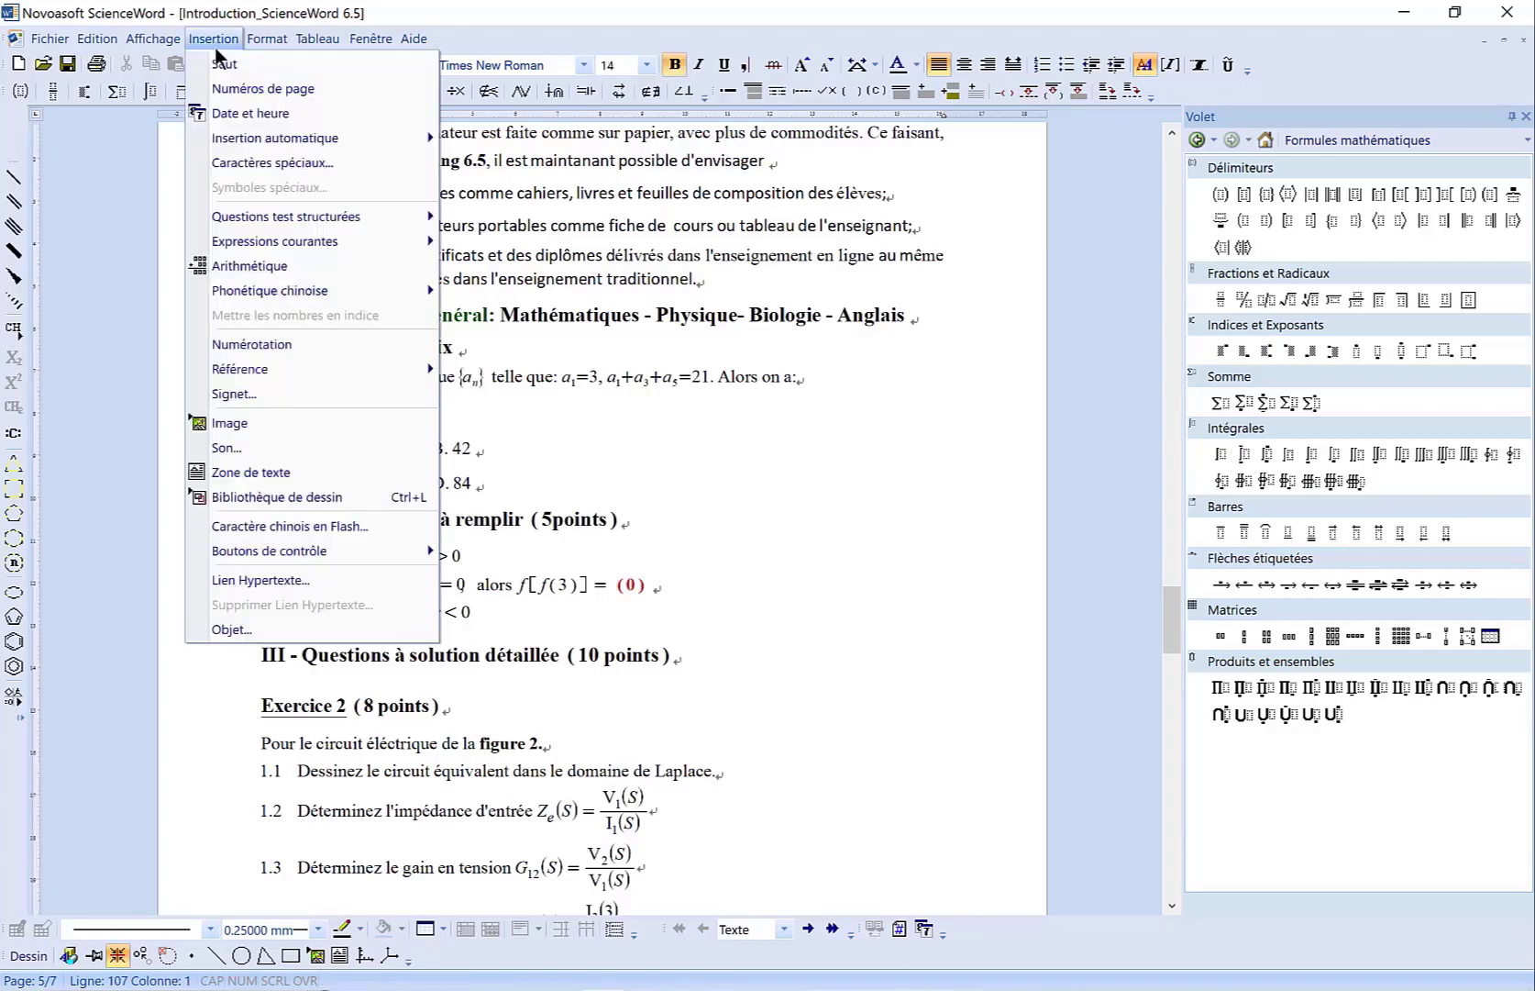
pyautogui.click(227, 67)
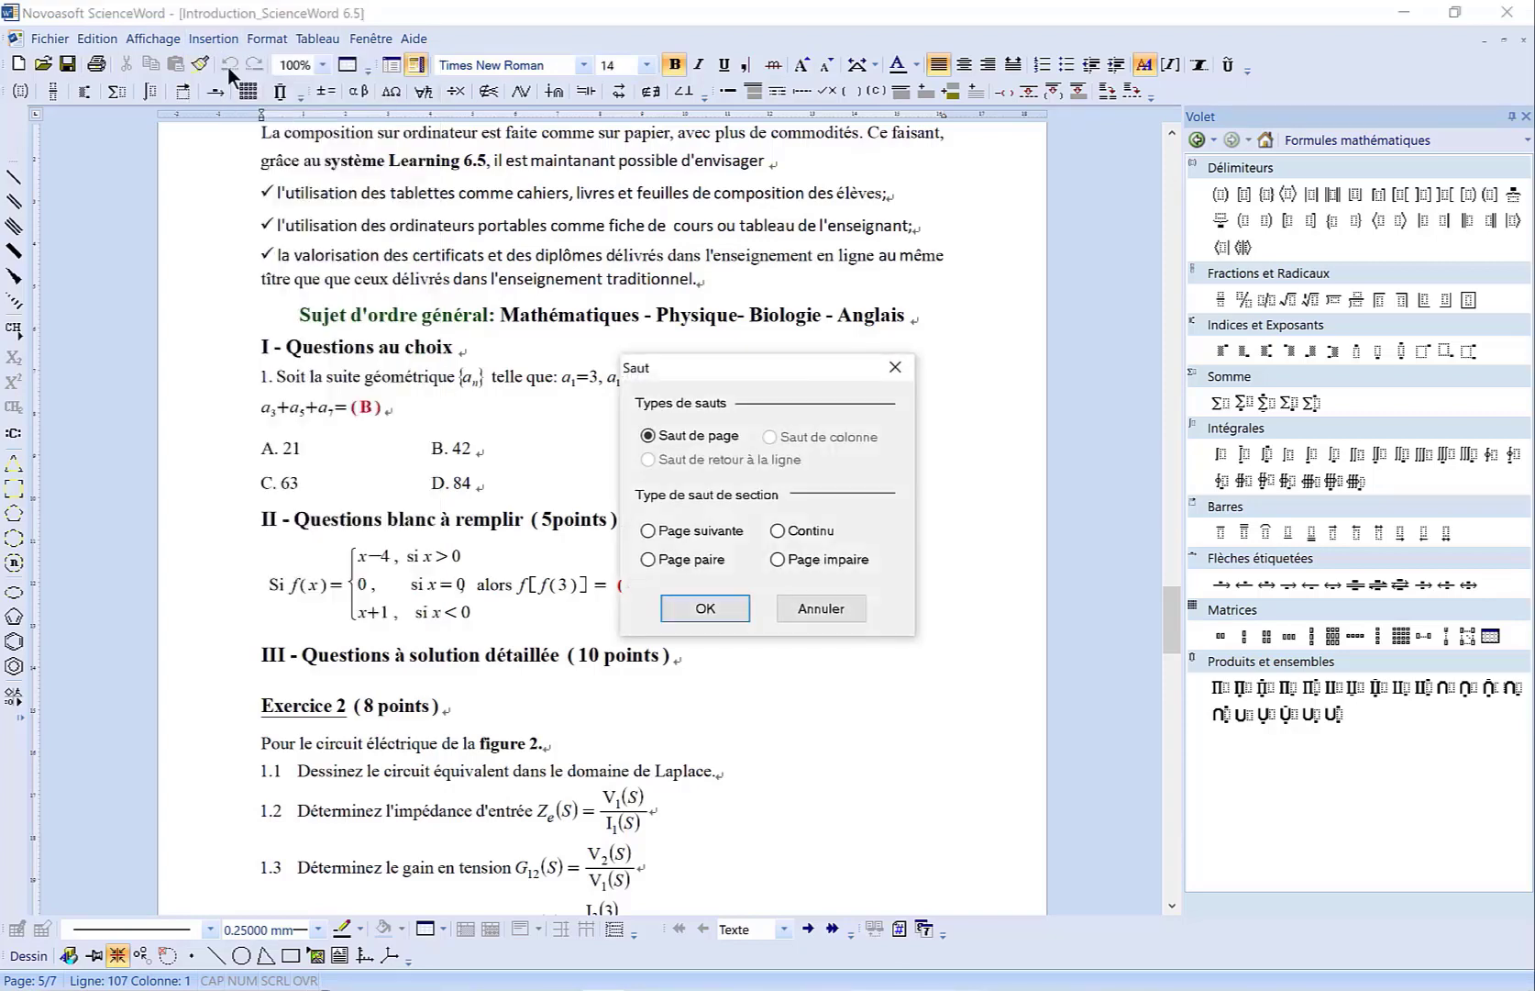
pyautogui.click(791, 530)
pyautogui.click(723, 601)
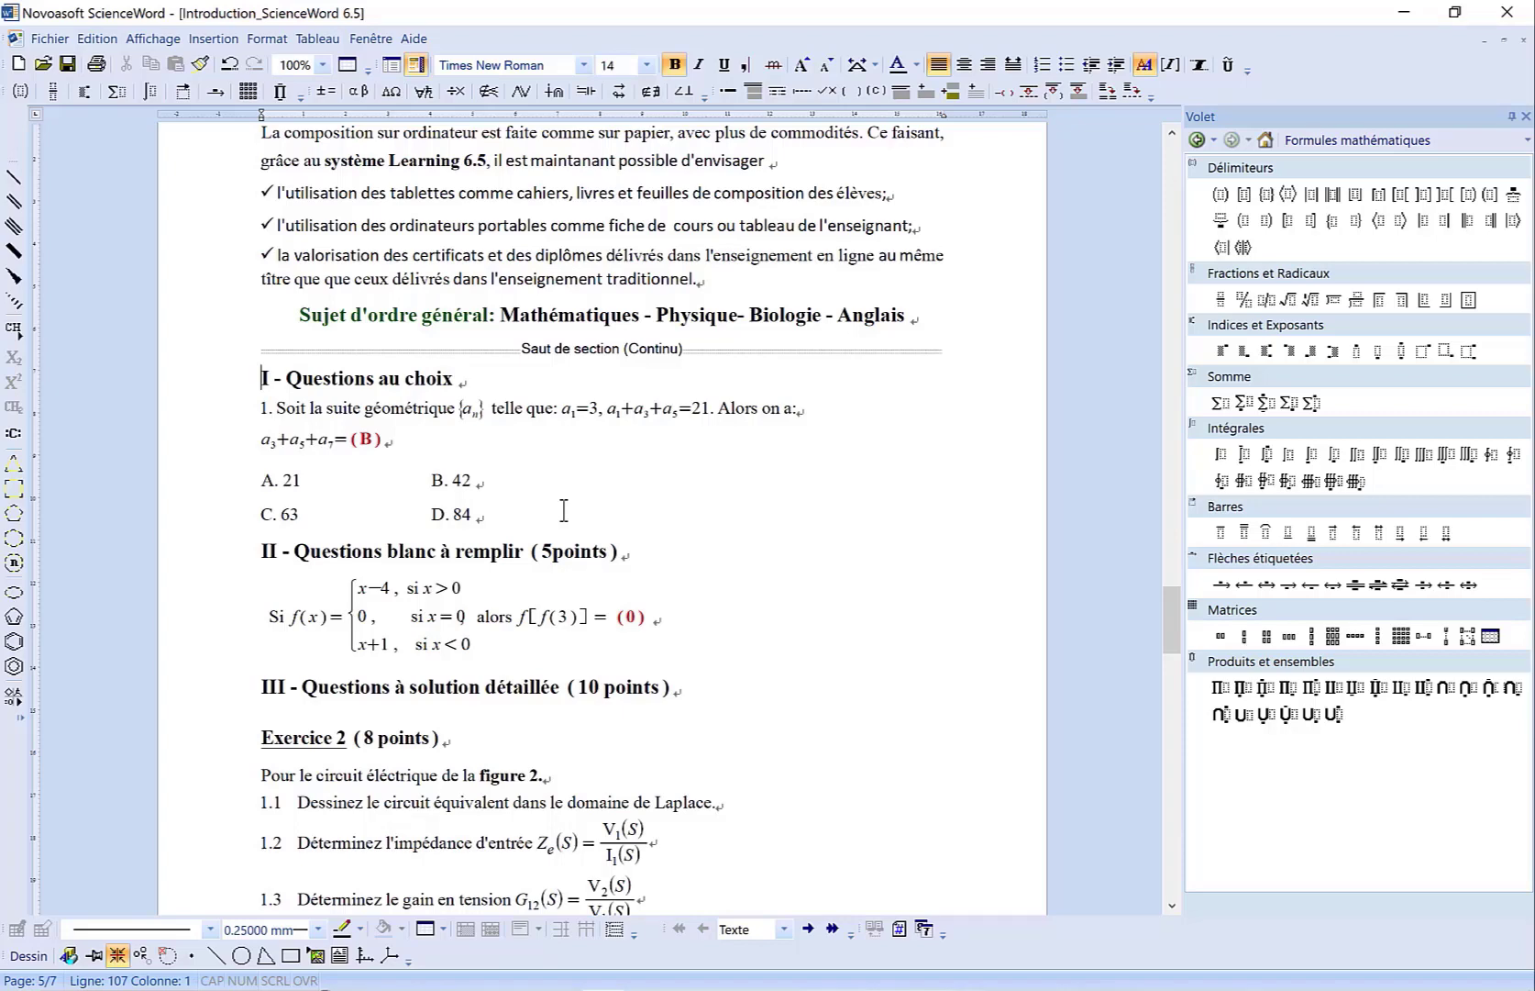
# Step: Convert the answer "(B)" of question 1 into the answer field of the multiple-choice question
pyautogui.click(354, 438)
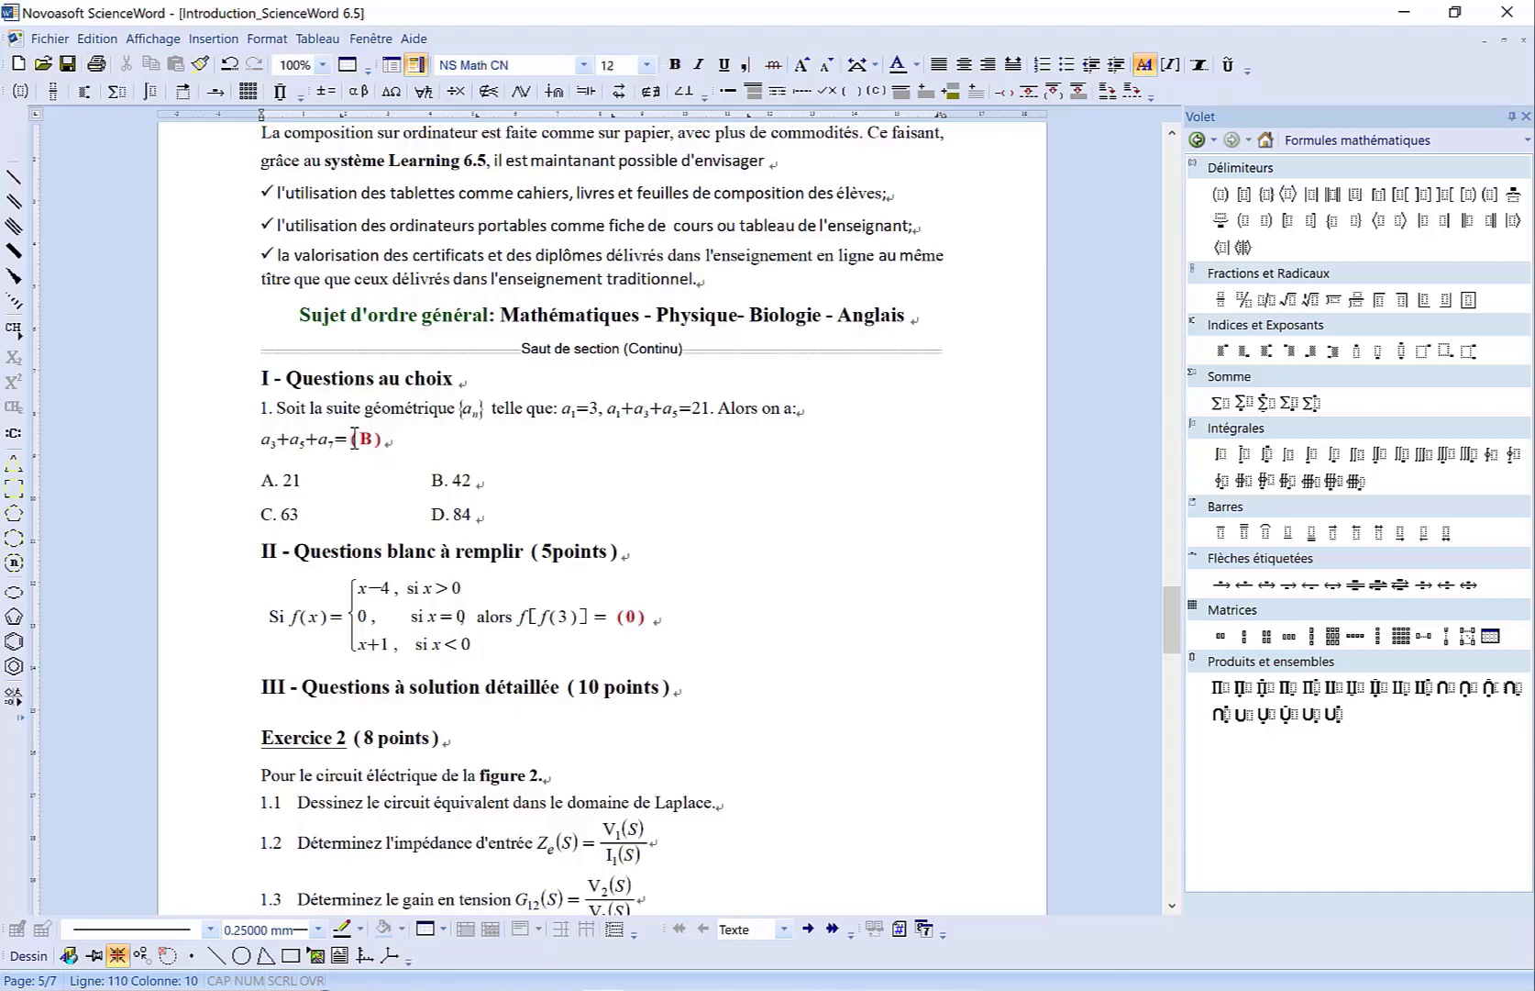
pyautogui.moveTo(354, 438); pyautogui.dragTo(383, 439)
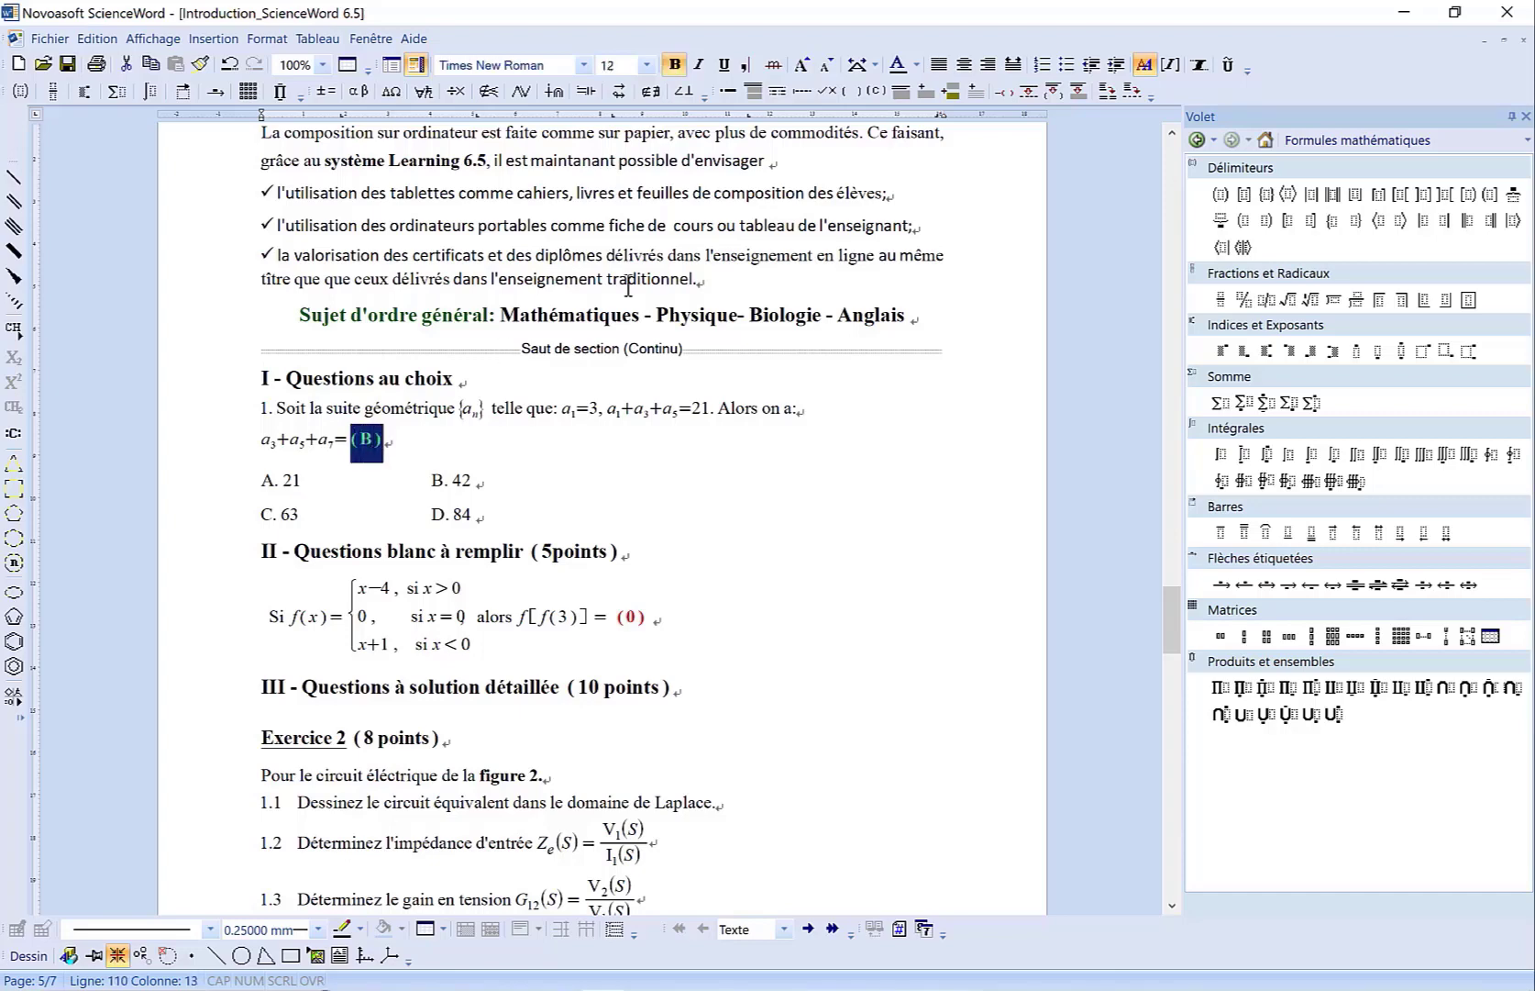
pyautogui.click(1006, 95)
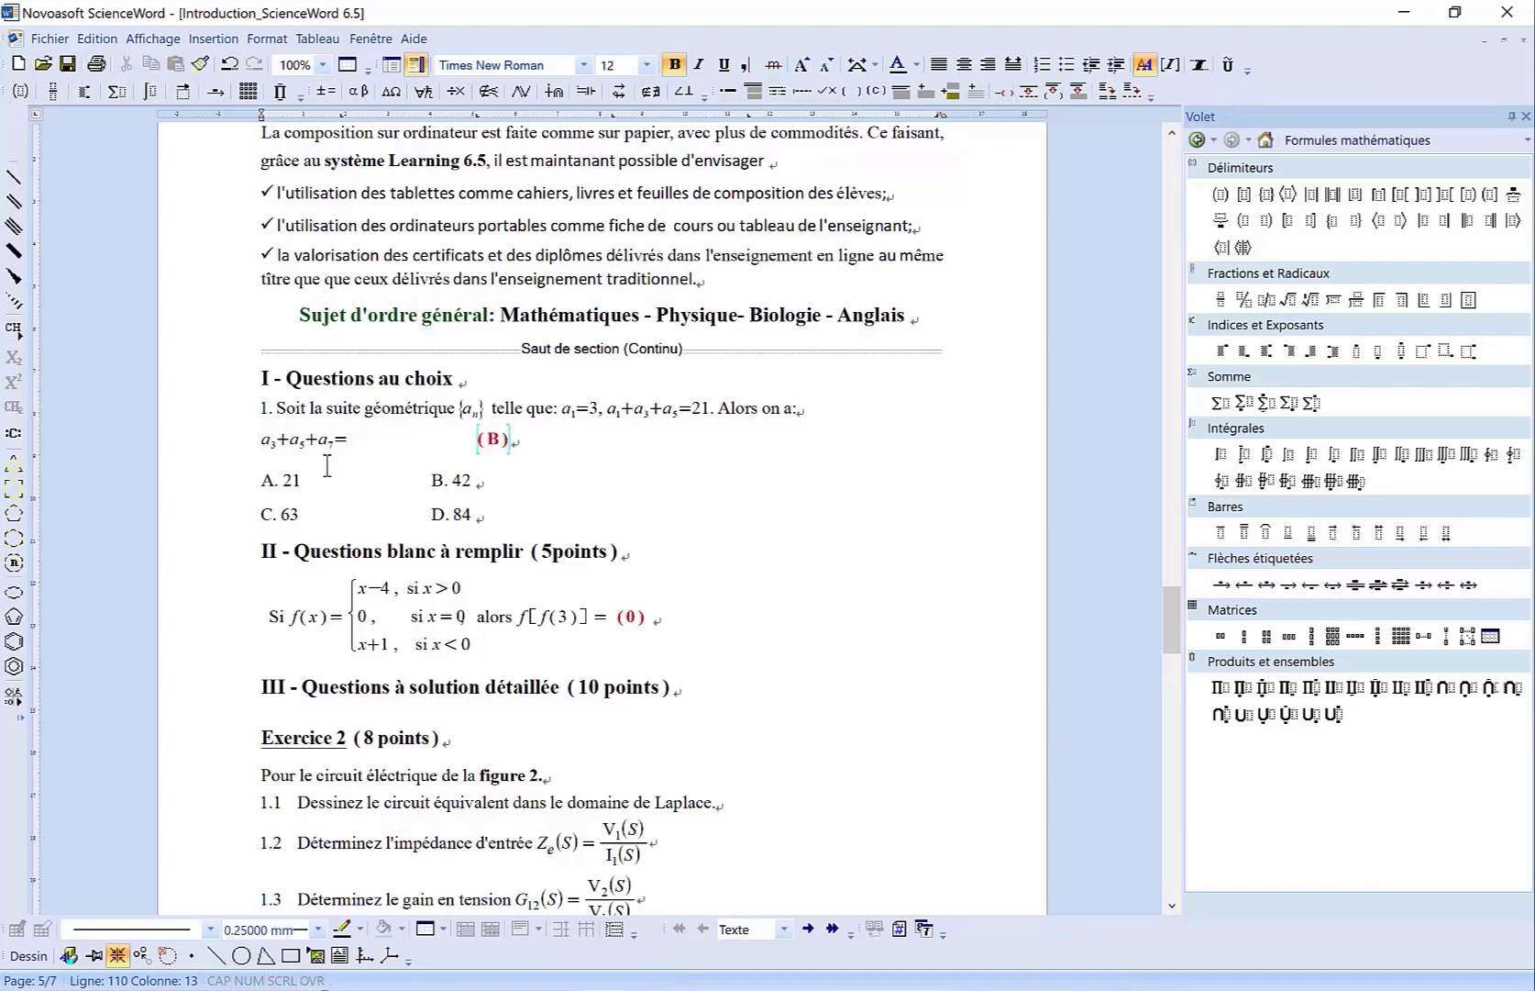
# Step: Convert the option "A. 21" into a multiple-choice question element
pyautogui.click(264, 478)
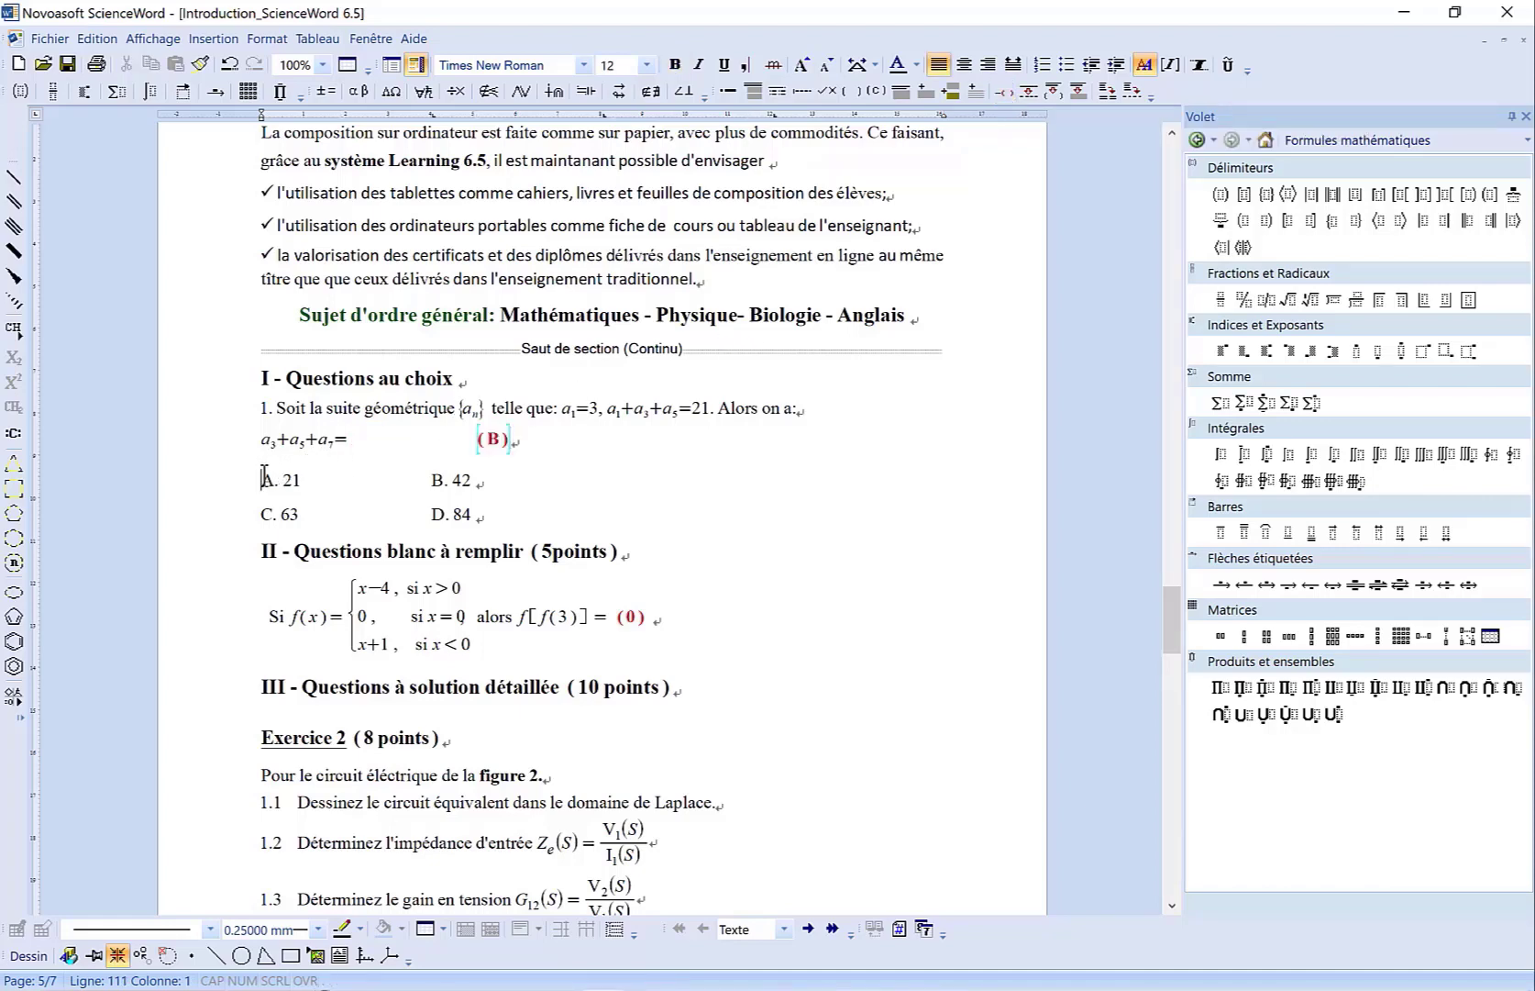
pyautogui.hotkey('shift', 'Right')
pyautogui.hotkey('shift', 'Right')
pyautogui.hotkey('shift', 'Right')
pyautogui.hotkey('shift', 'Right')
pyautogui.hotkey('shift', 'Right')
pyautogui.hotkey('shift', 'Right')
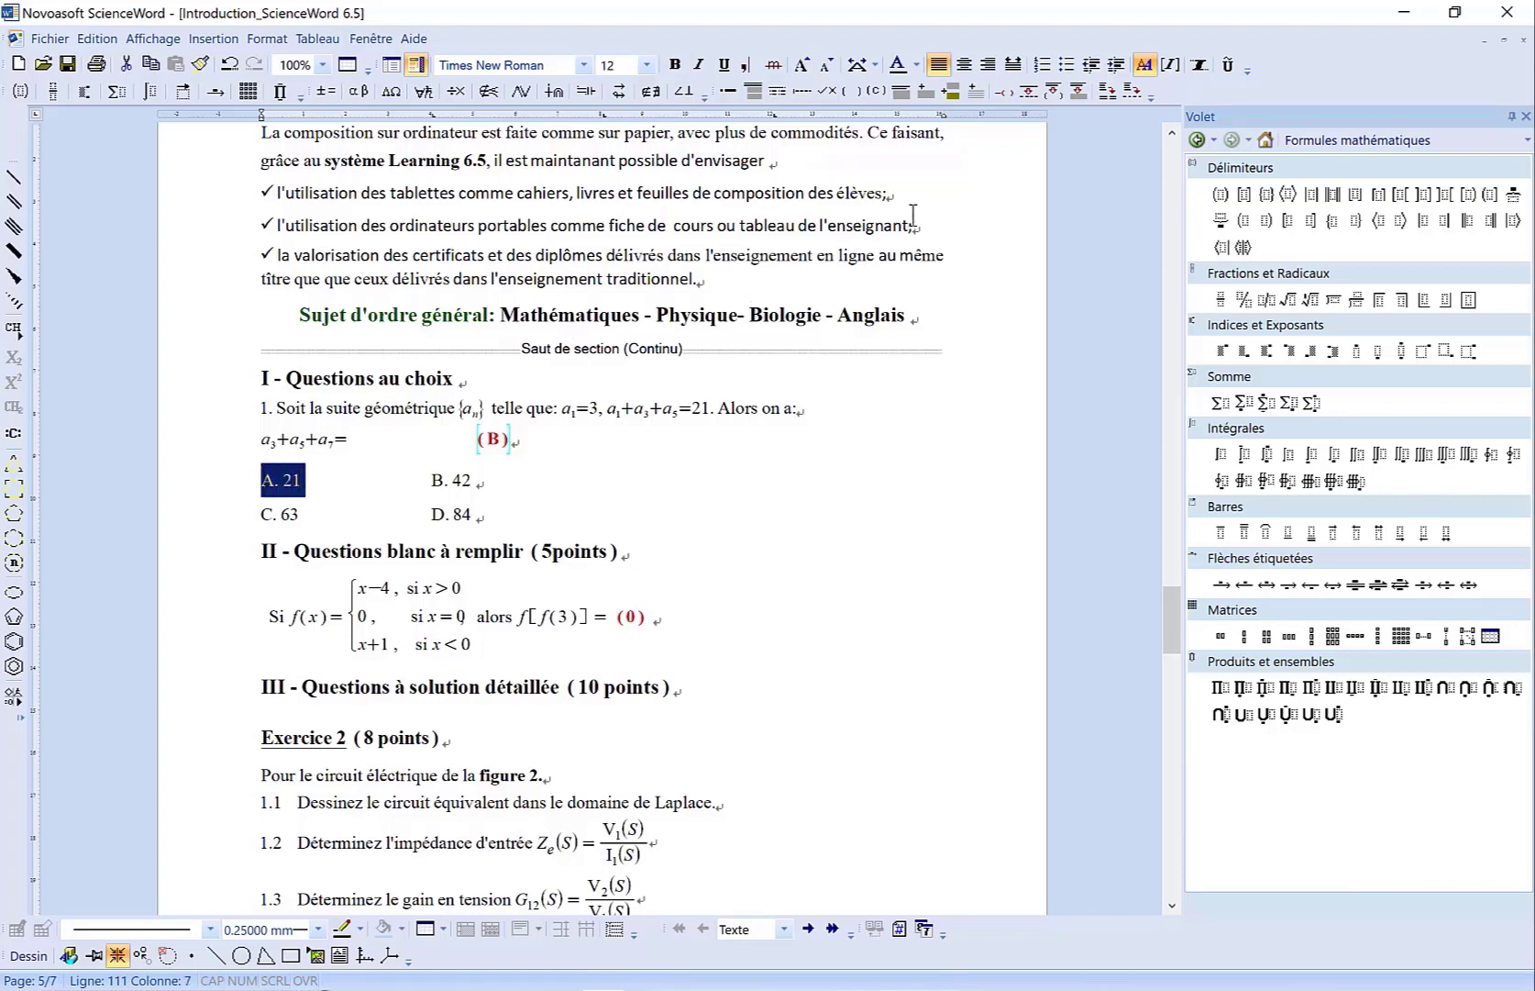
pyautogui.click(1027, 95)
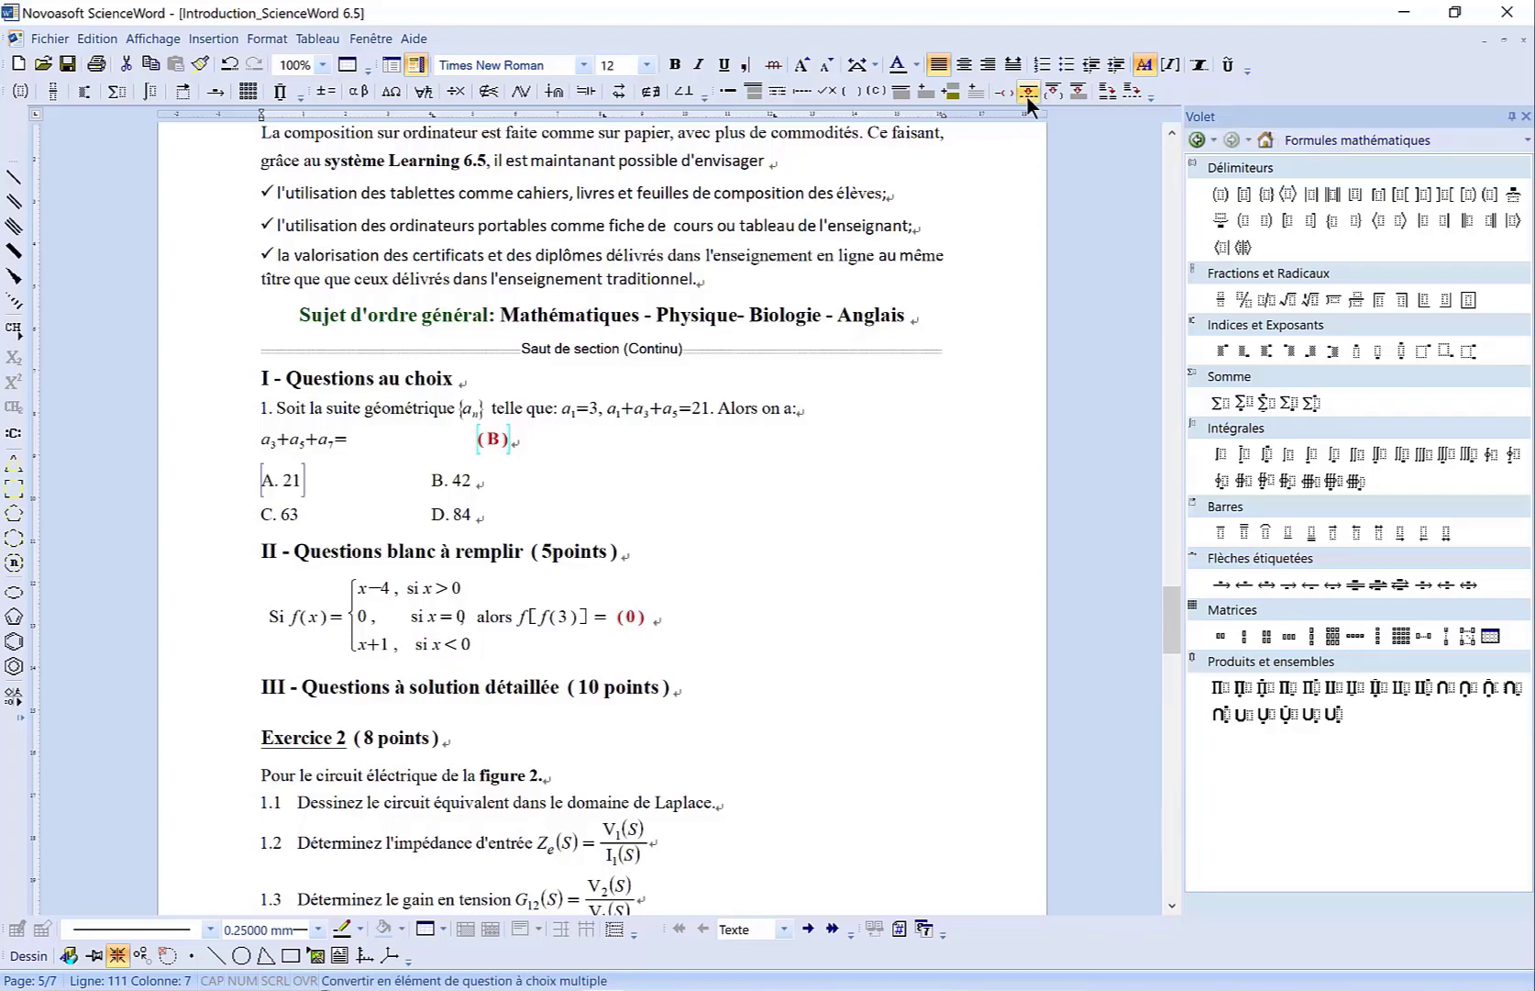
# Step: Convert the remaining options "B. 42", "C. 63" and "D. 84" together into multiple-choice question elements
pyautogui.click(423, 479)
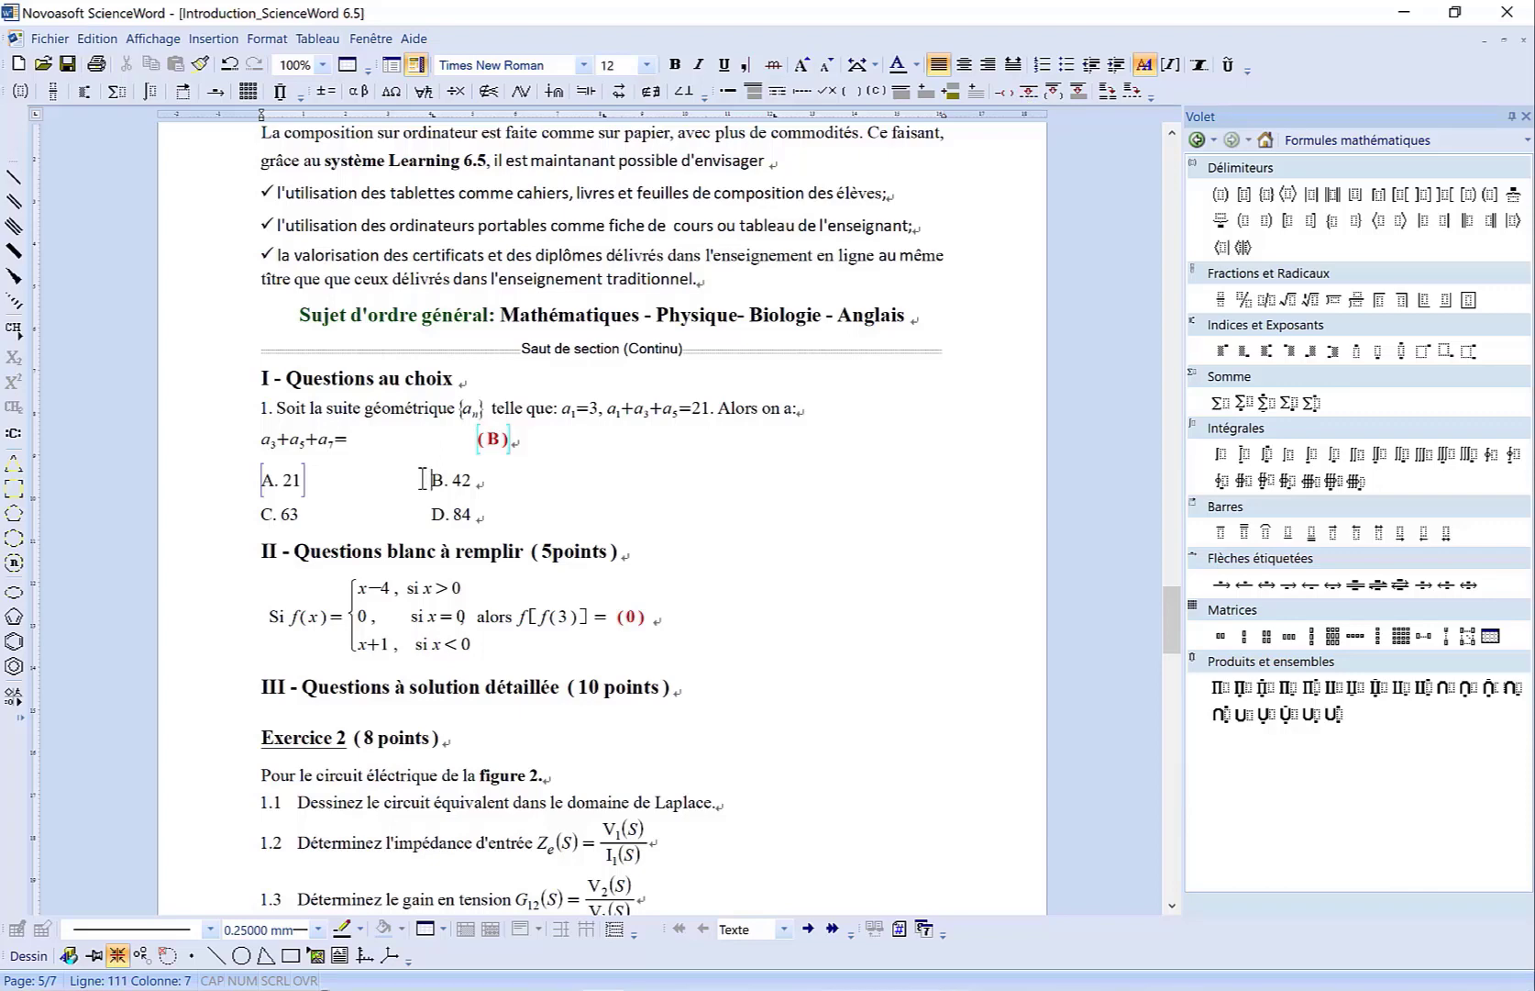
pyautogui.hotkey('shift', 'Right')
pyautogui.hotkey('shift', 'Right')
pyautogui.hotkey('shift', 'Right')
pyautogui.hotkey('shift', 'Right')
pyautogui.hotkey('shift', 'Right')
pyautogui.hotkey('shift', 'Right')
pyautogui.hotkey('shift', 'Right')
pyautogui.hotkey('shift', 'Right')
pyautogui.hotkey('shift', 'Right')
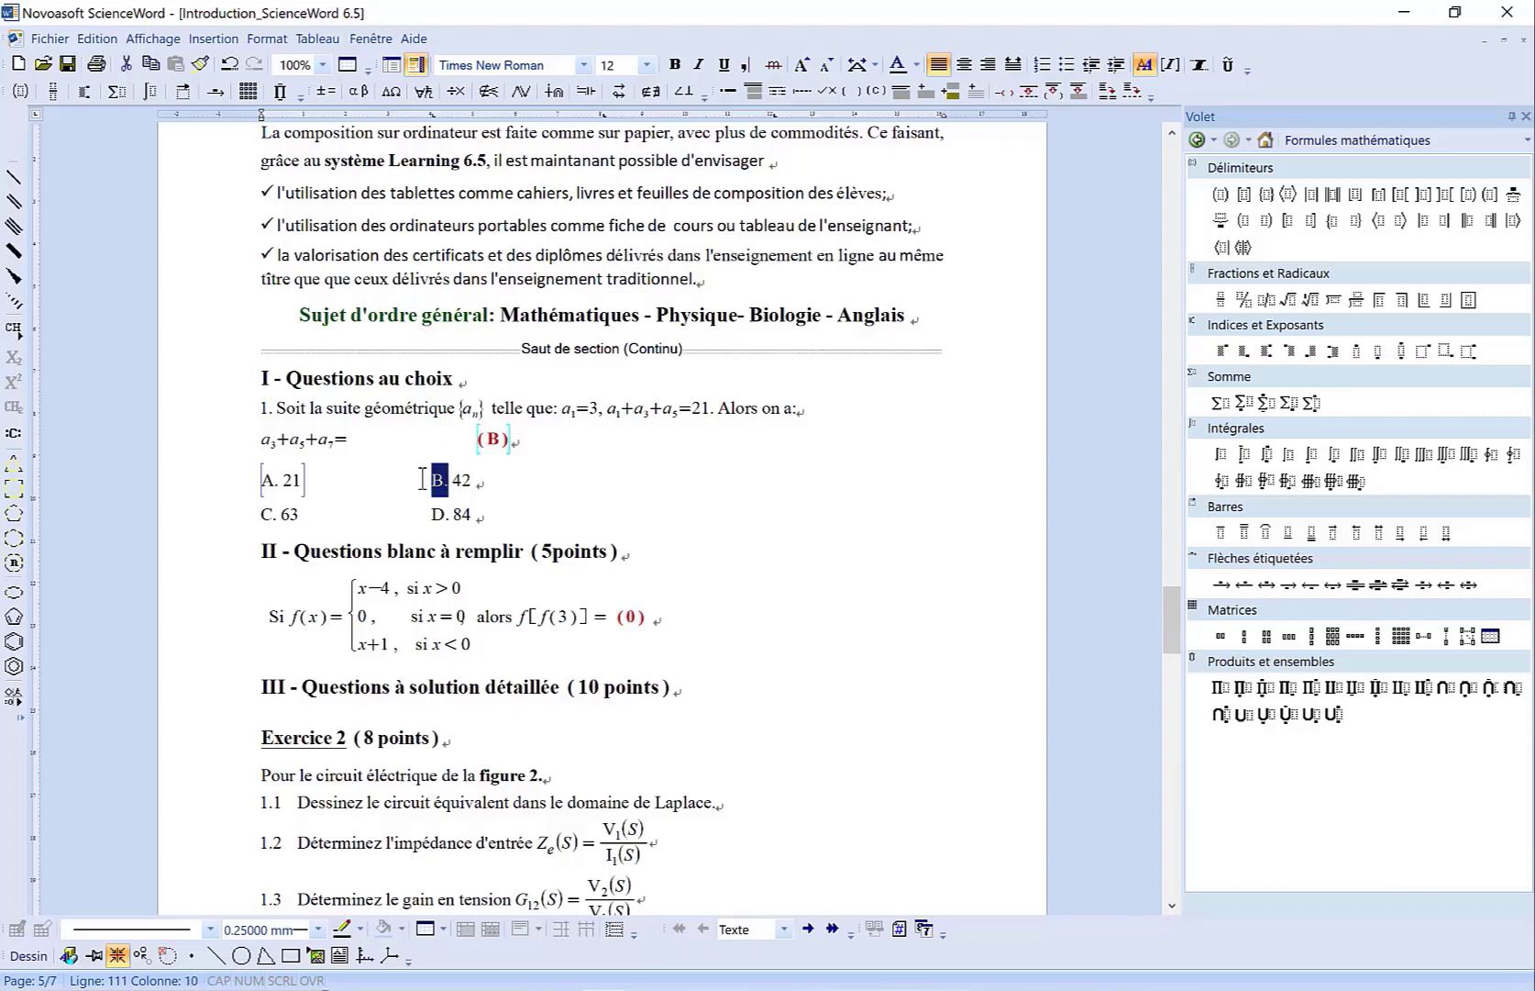
pyautogui.hotkey('shift', 'Right')
pyautogui.hotkey('shift', 'Right')
pyautogui.hotkey('shift', 'Right')
pyautogui.hotkey('shift', 'Right')
pyautogui.hotkey('shift', 'Right')
pyautogui.hotkey('shift', 'Right')
pyautogui.hotkey('shift', 'Right')
pyautogui.hotkey('shift', 'Right')
pyautogui.hotkey('shift', 'Right')
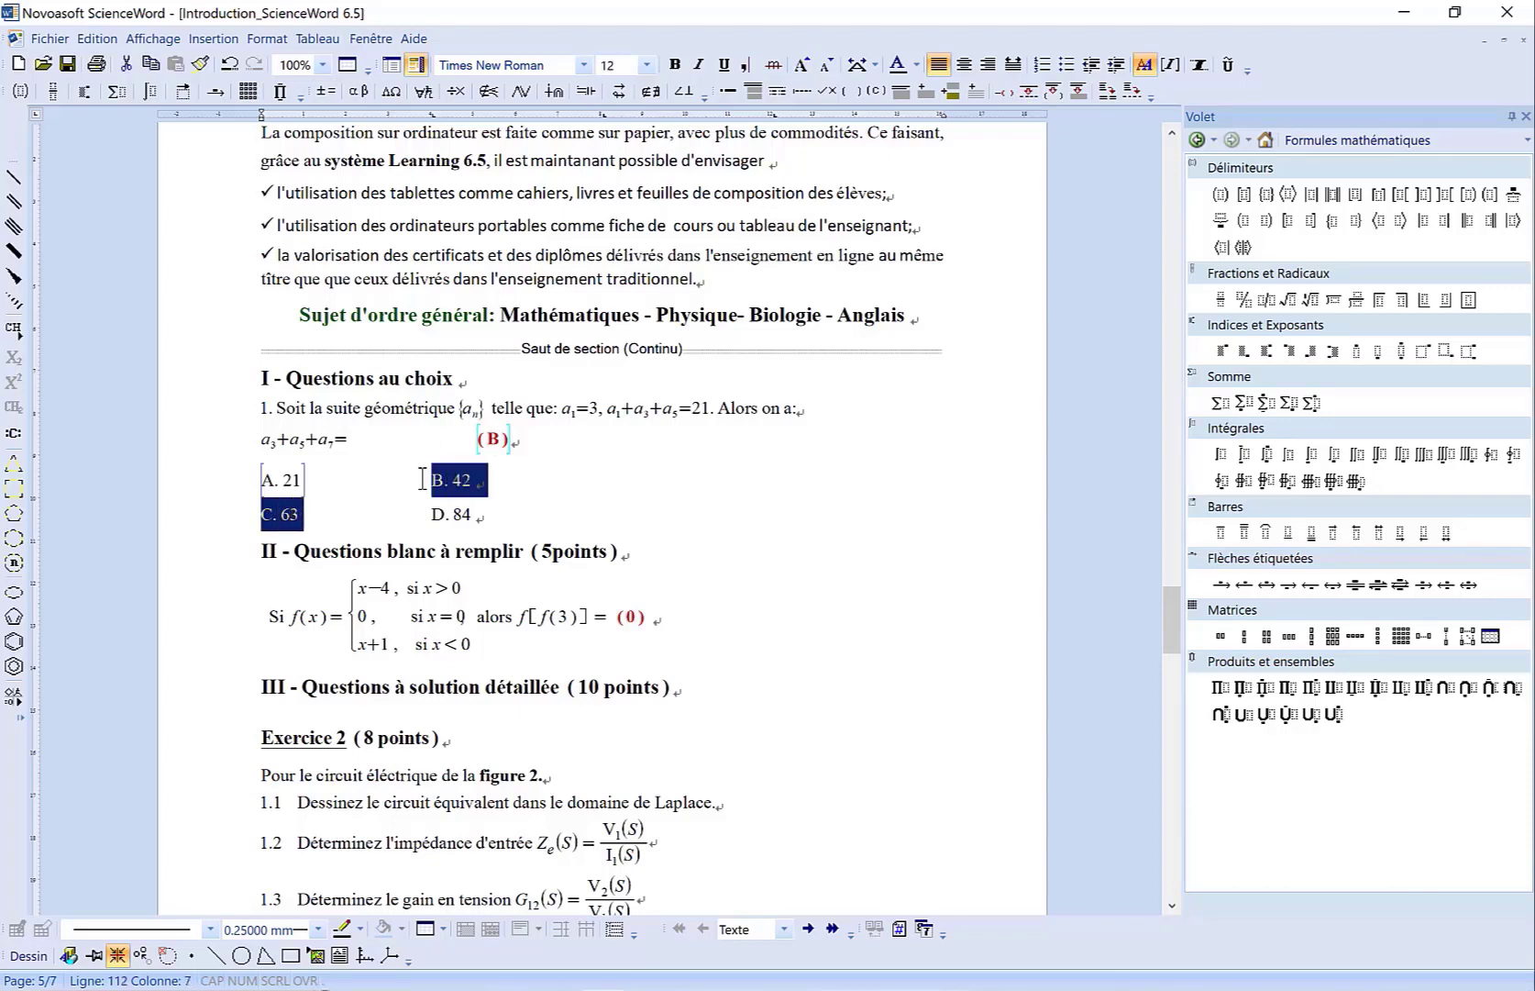
pyautogui.hotkey('shift', 'Right')
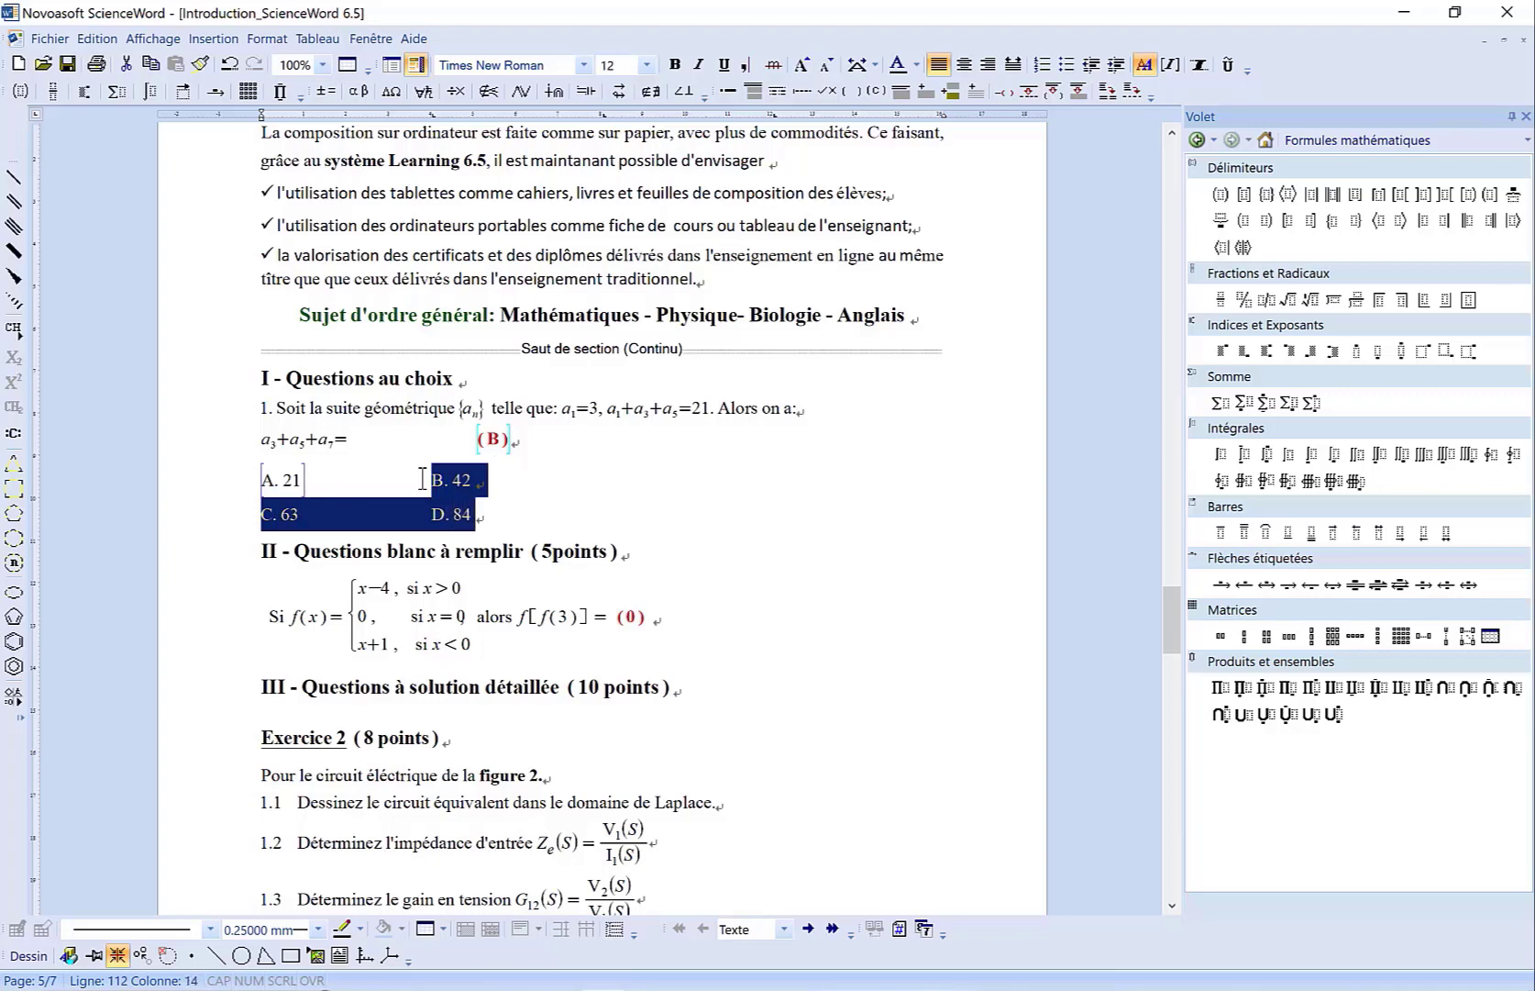
pyautogui.click(1026, 94)
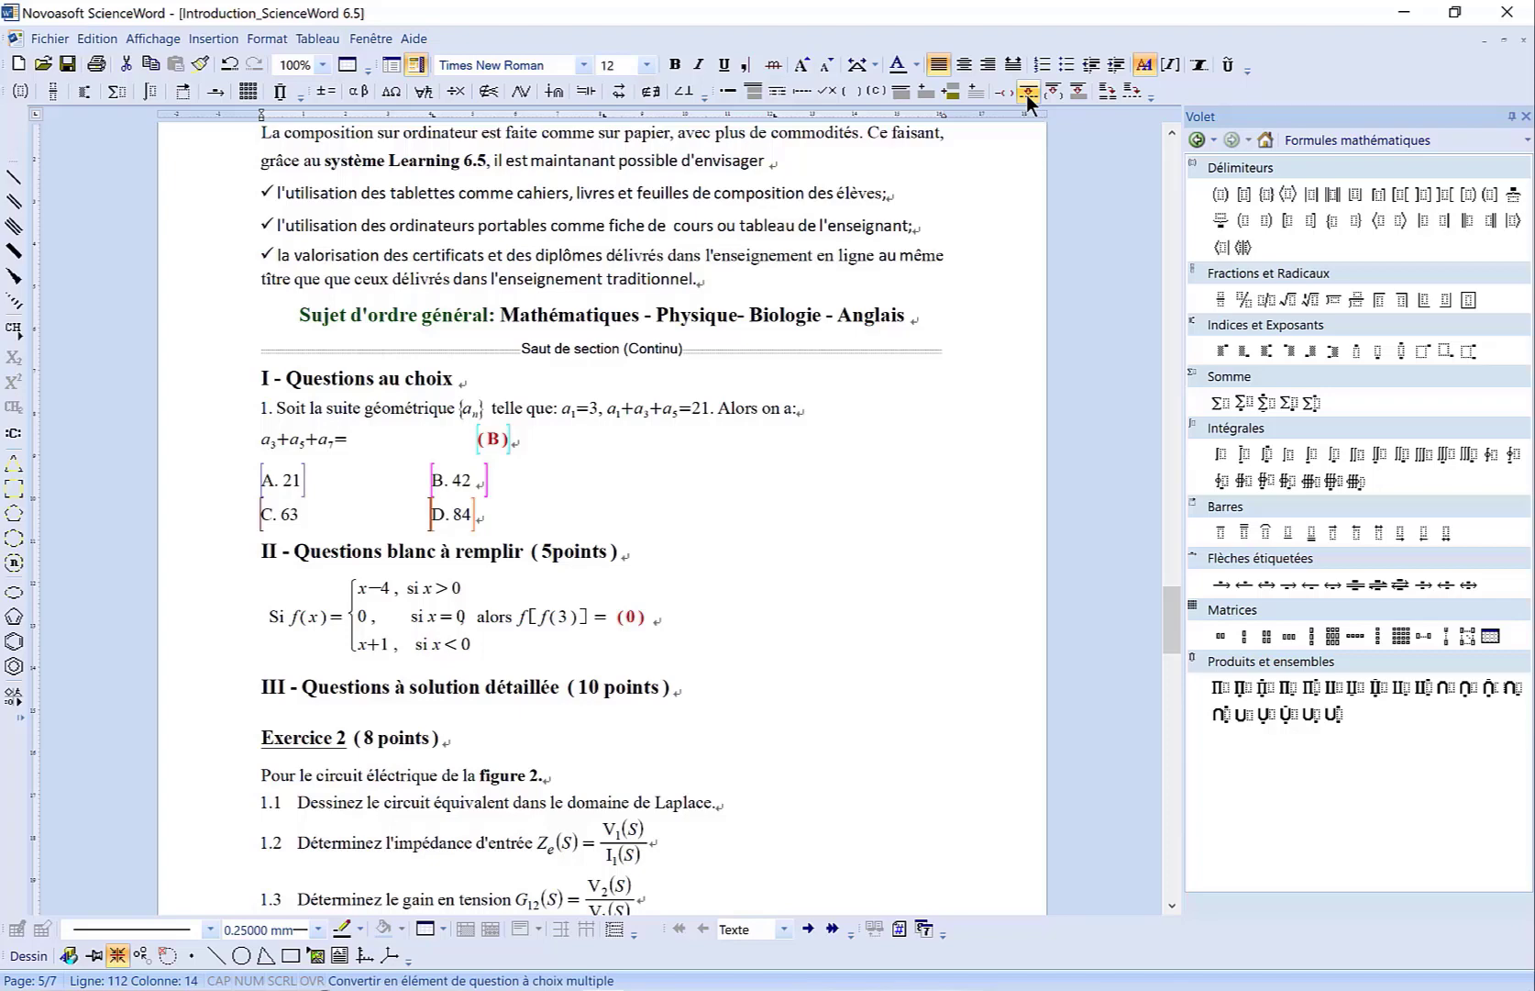
# Step: Insert a continuous section break before the heading "II - Questions blanc à remplir"
pyautogui.click(263, 551)
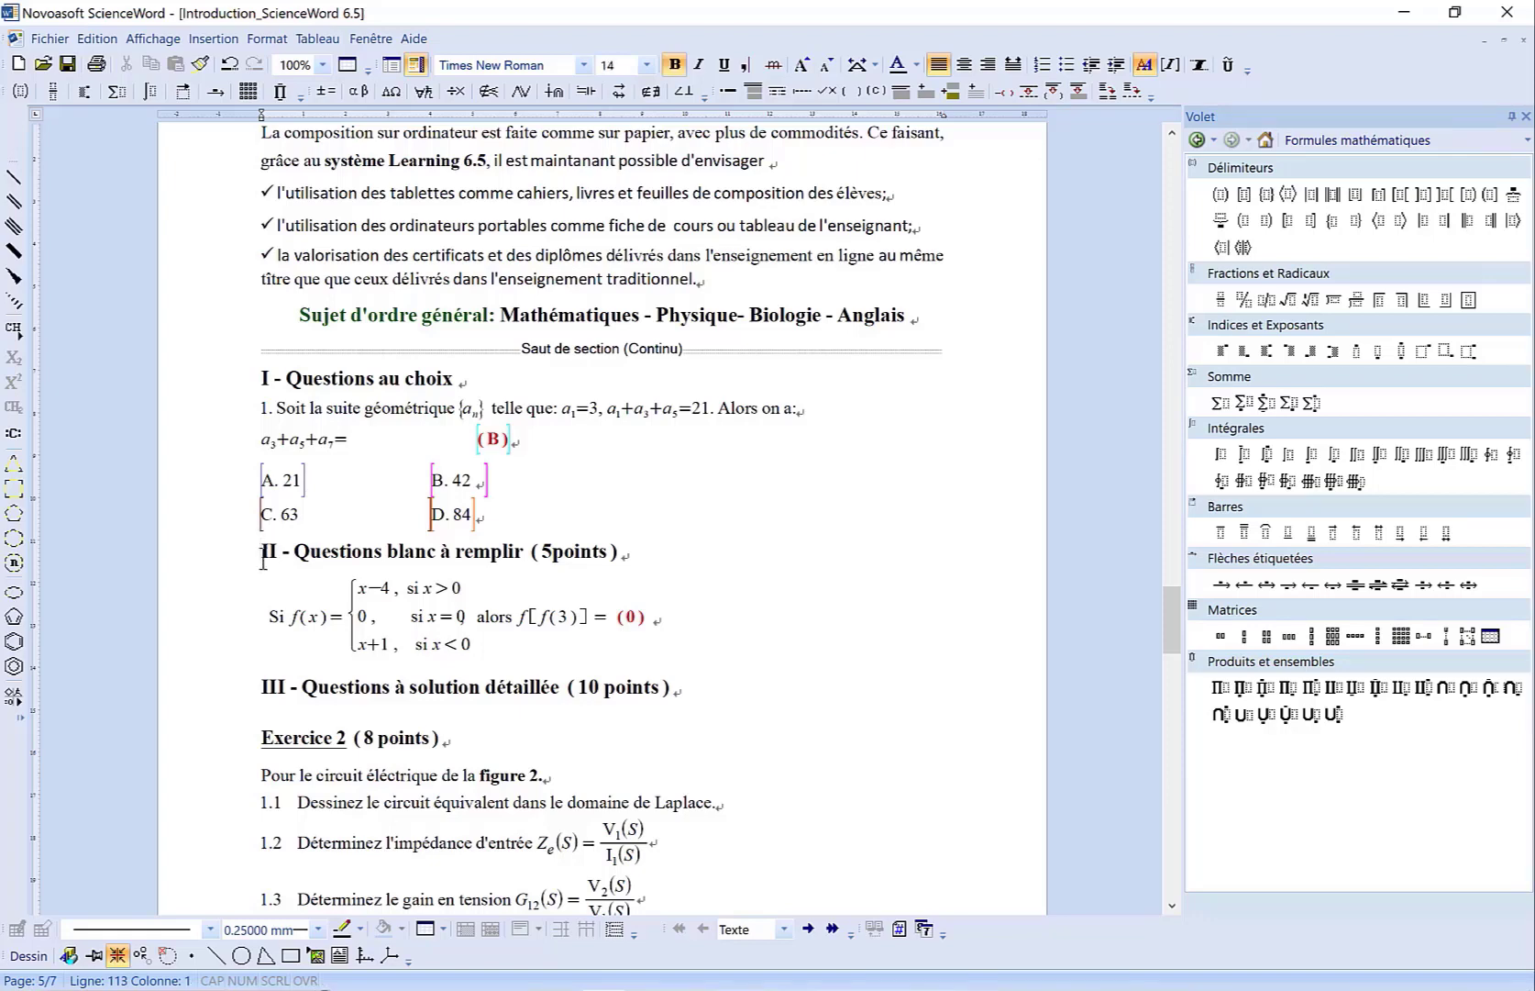
pyautogui.hotkey('ctrl', 'Return')
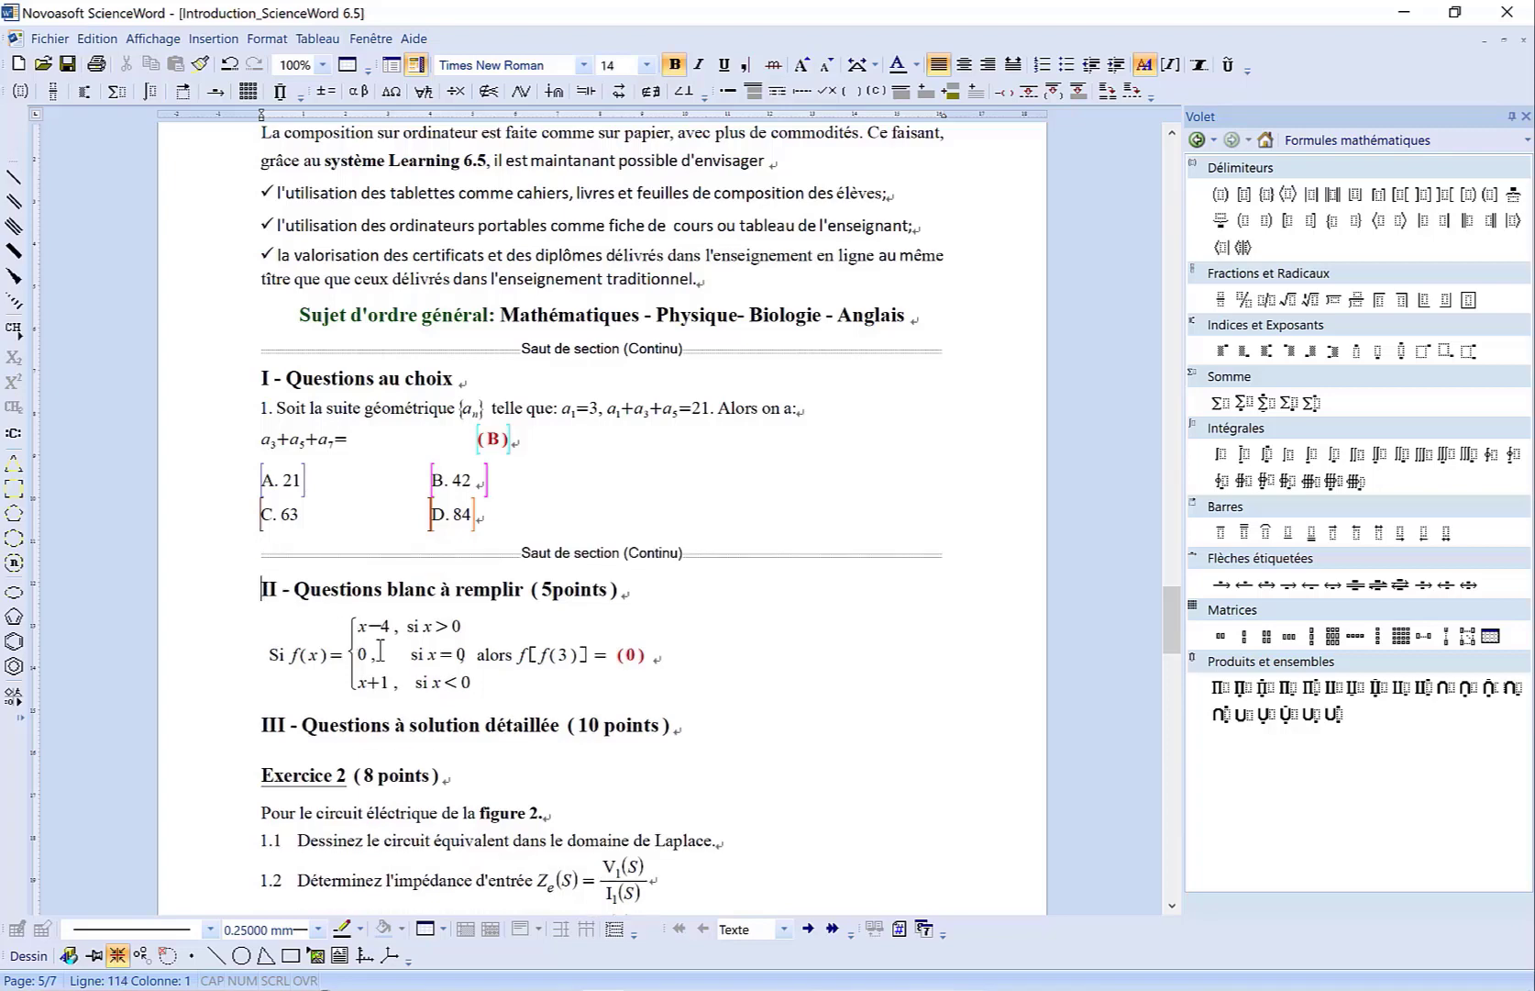
# Step: Remove the parentheses around the answer 0 of f[f(3)] and convert the 0 into a fill-in-the-blank answer element
pyautogui.click(627, 661)
pyautogui.press('BackSpace')
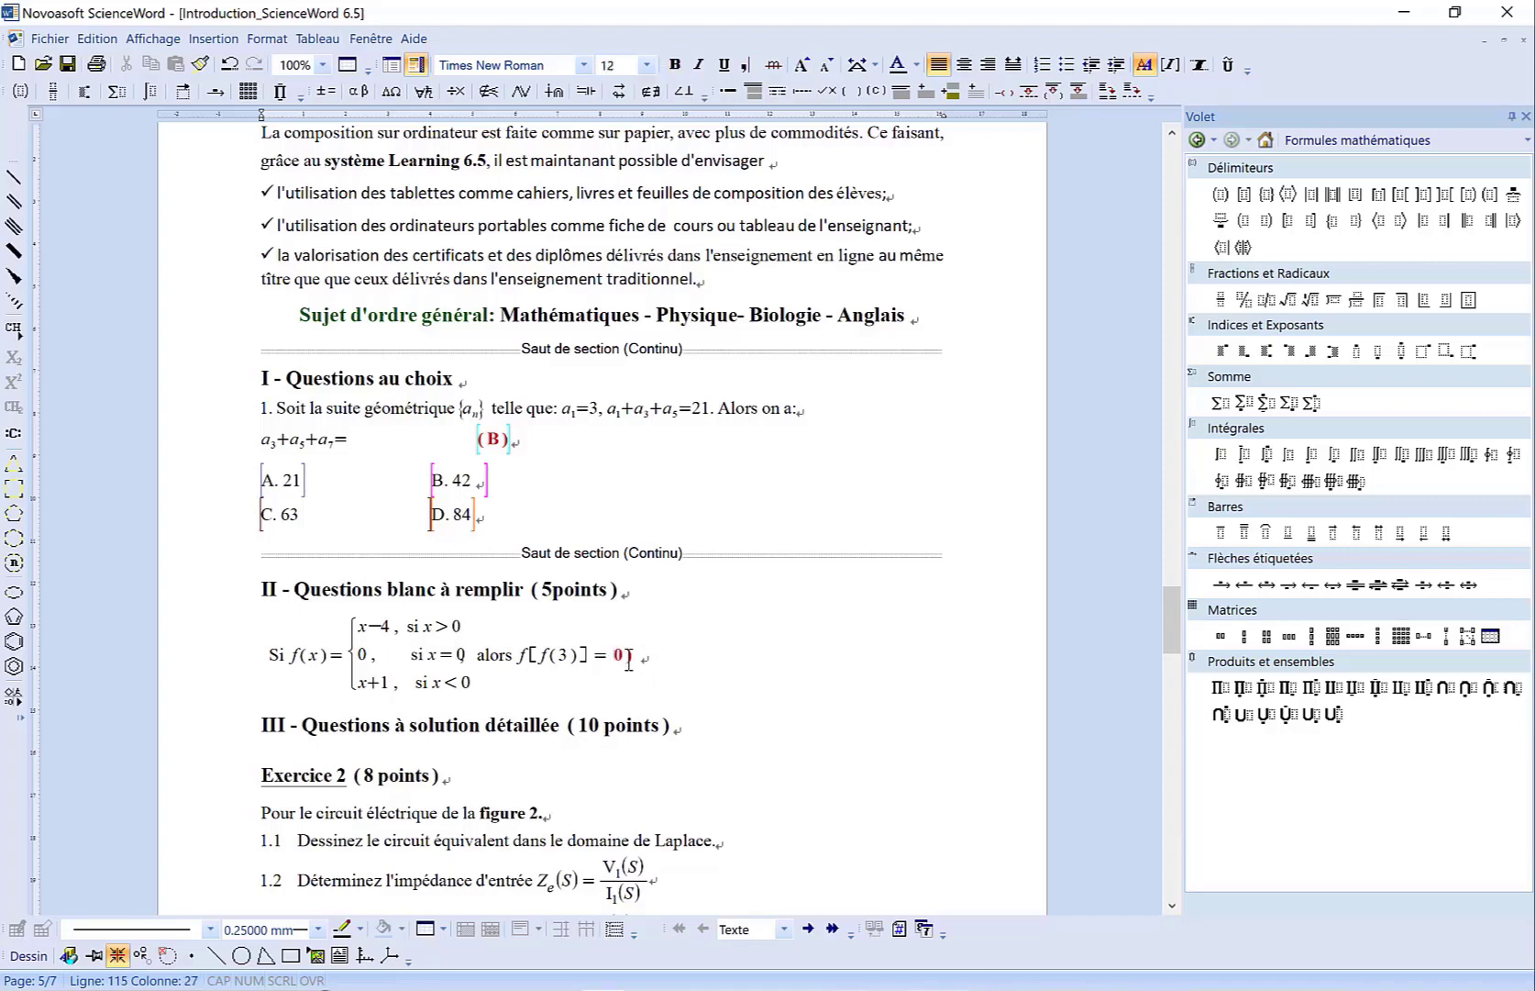
pyautogui.press('Right')
pyautogui.press('Delete')
pyautogui.press('Left')
pyautogui.hotkey('shift', 'Right')
pyautogui.click(1057, 96)
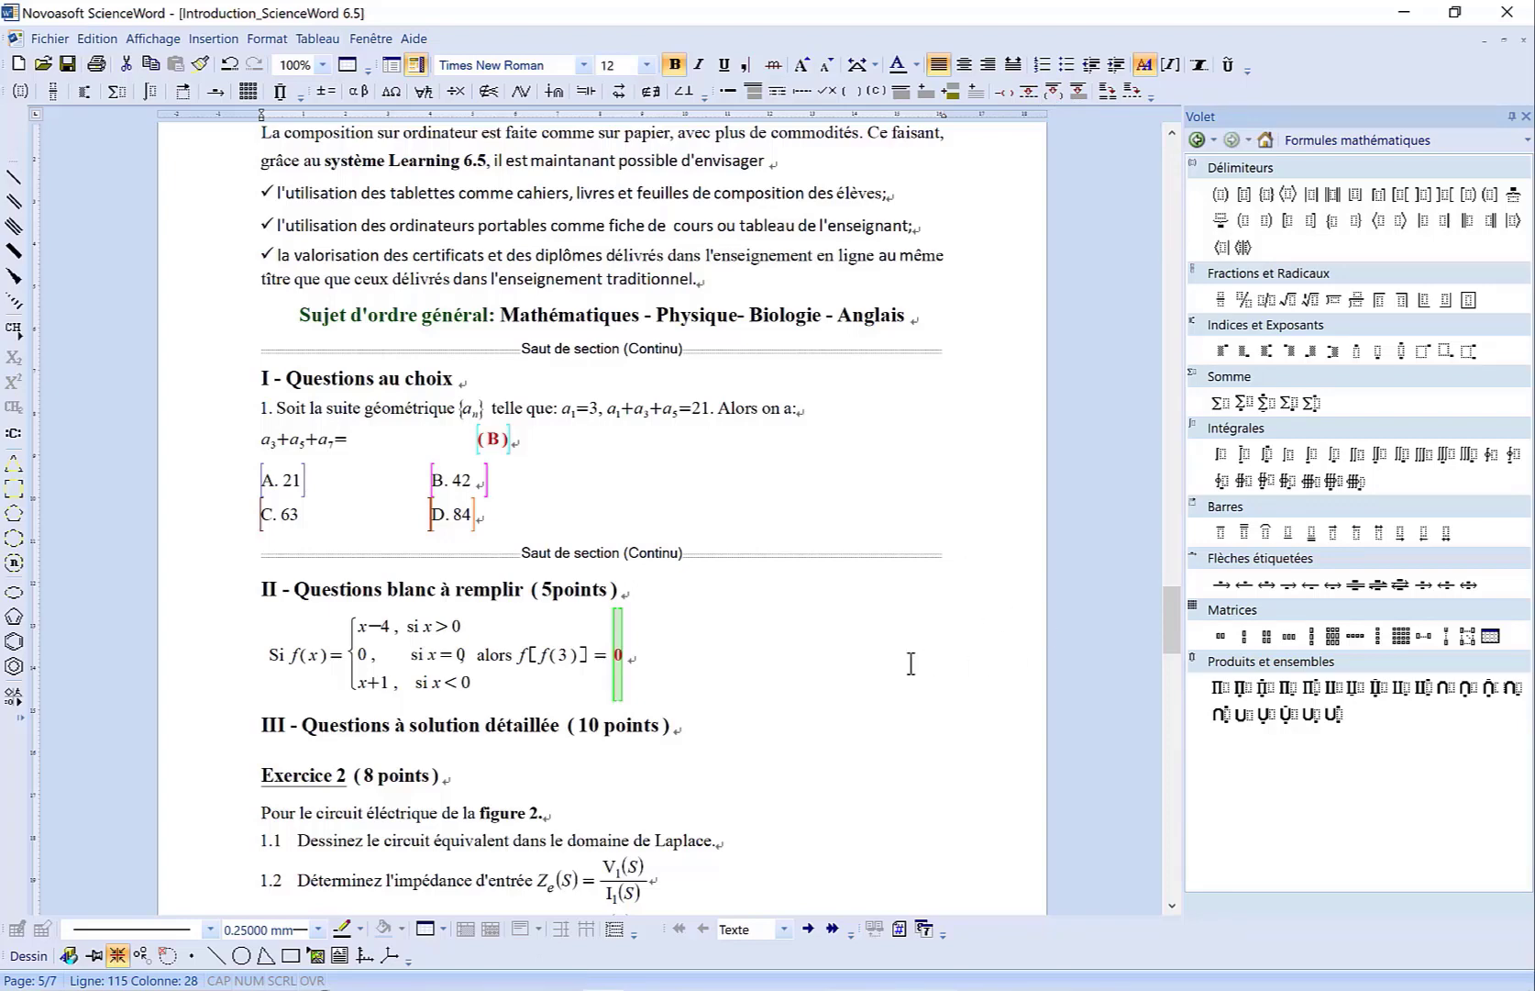
# Step: Insert a continuous section break before the heading "III - Questions à solution détaillée"
pyautogui.scroll(-4, 911, 664)
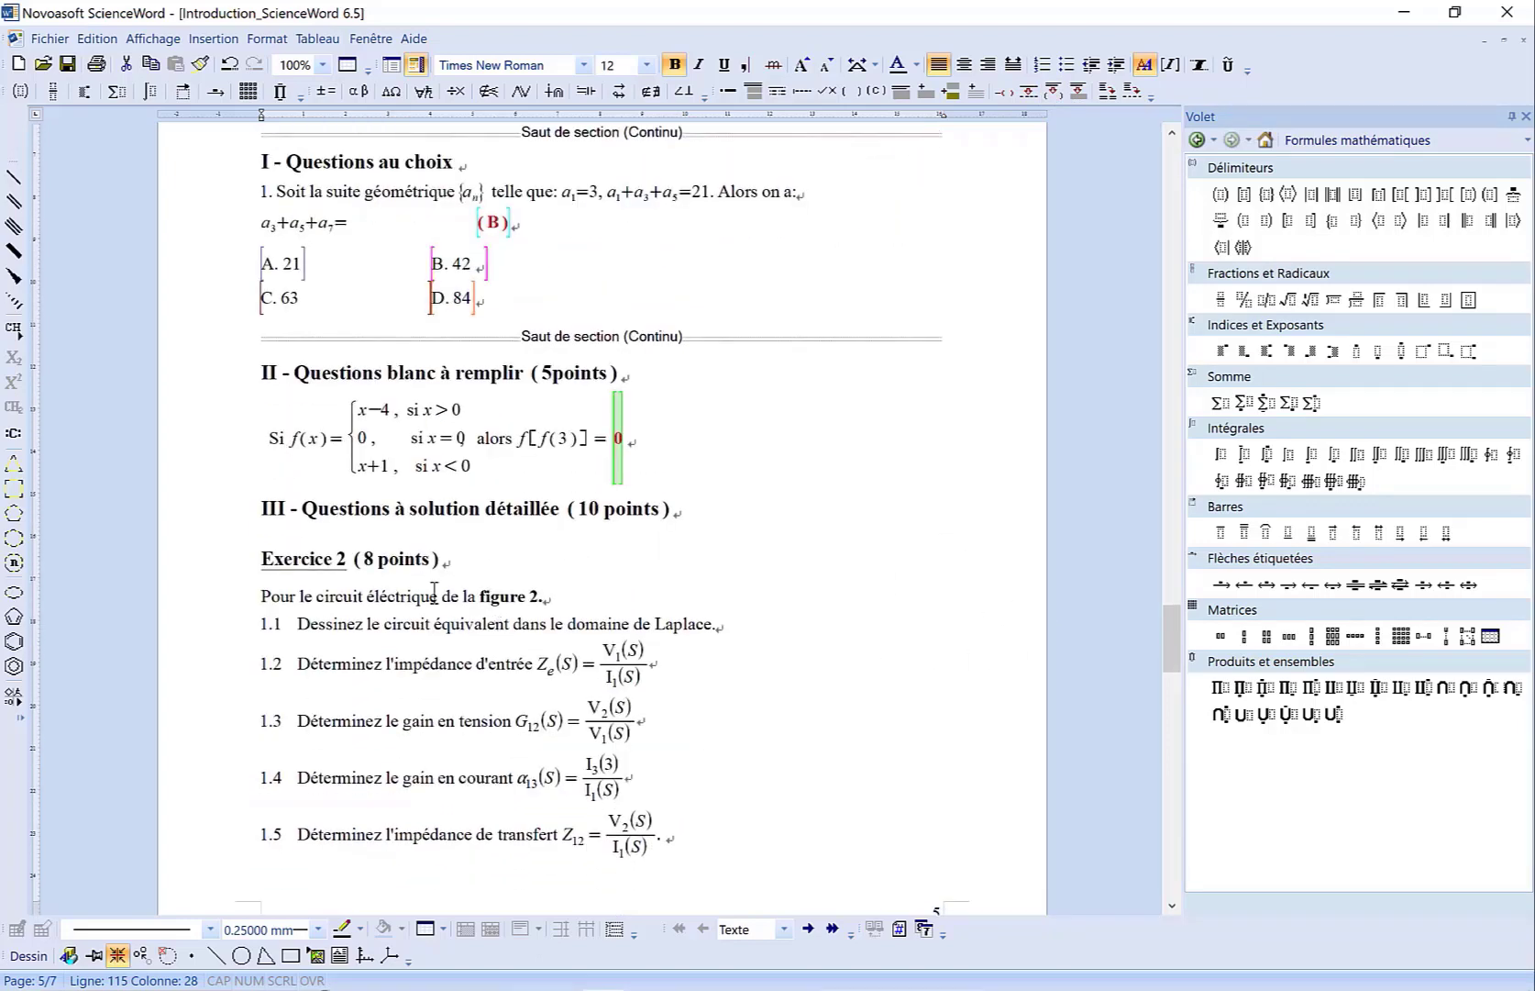
pyautogui.click(264, 510)
pyautogui.hotkey('ctrl', 'shift', 'Return')
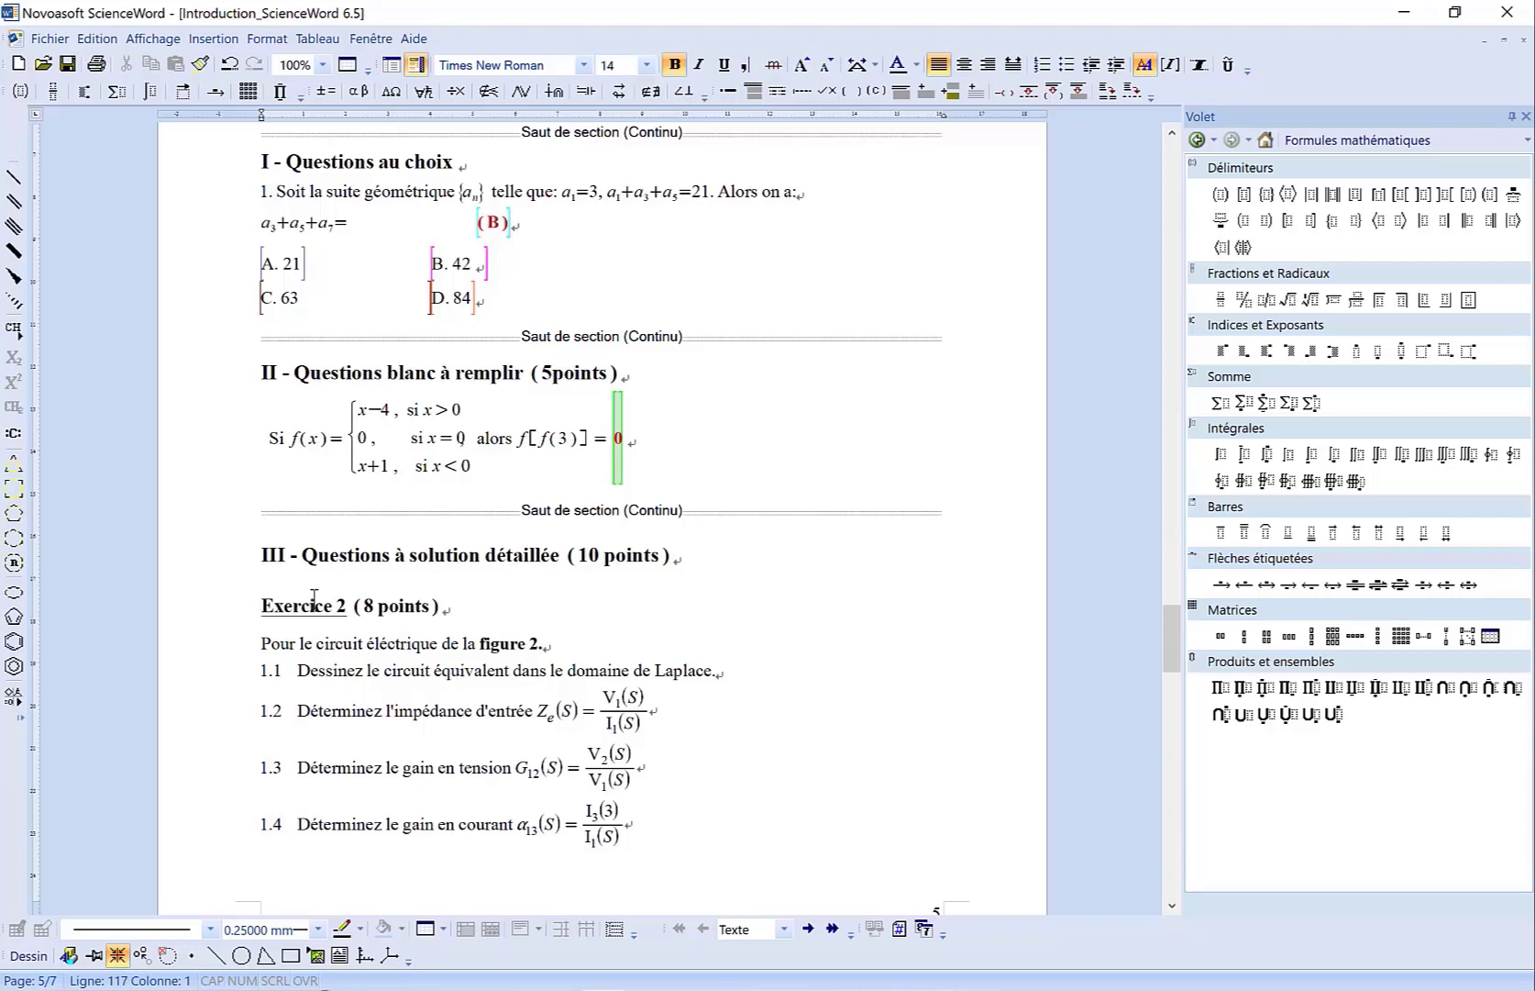
# Step: Convert the whole solution of Exercice 2, from "Réponse:" to the end of part 1.5, into a detailed-solution answer element
pyautogui.scroll(-8, 314, 596)
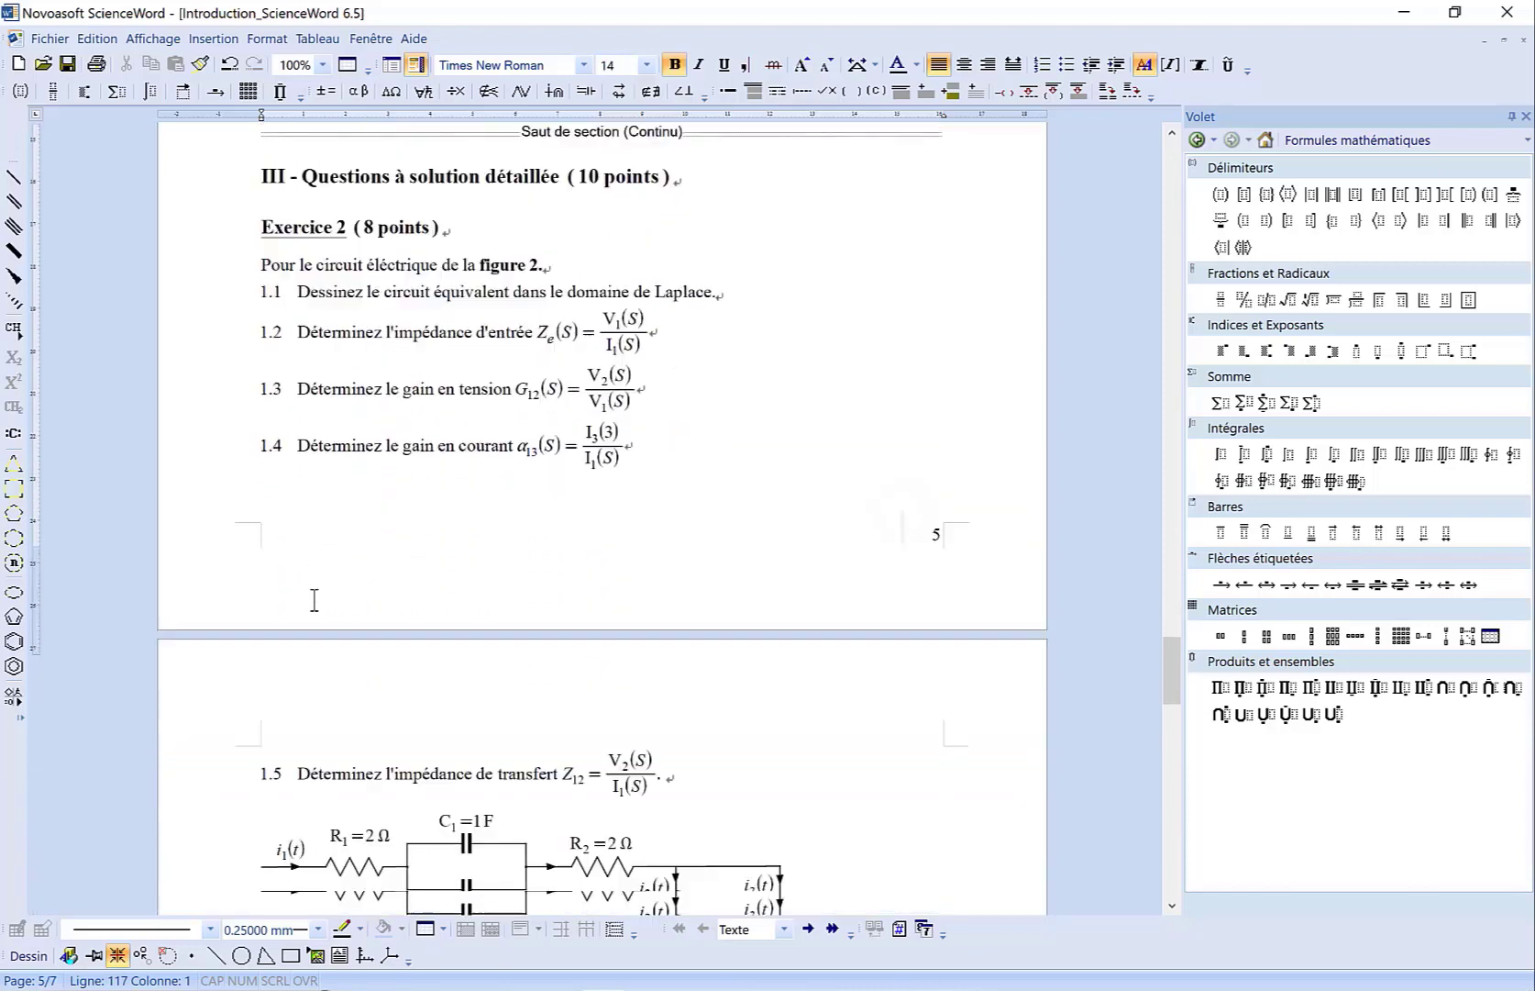
pyautogui.scroll(-12, 313, 600)
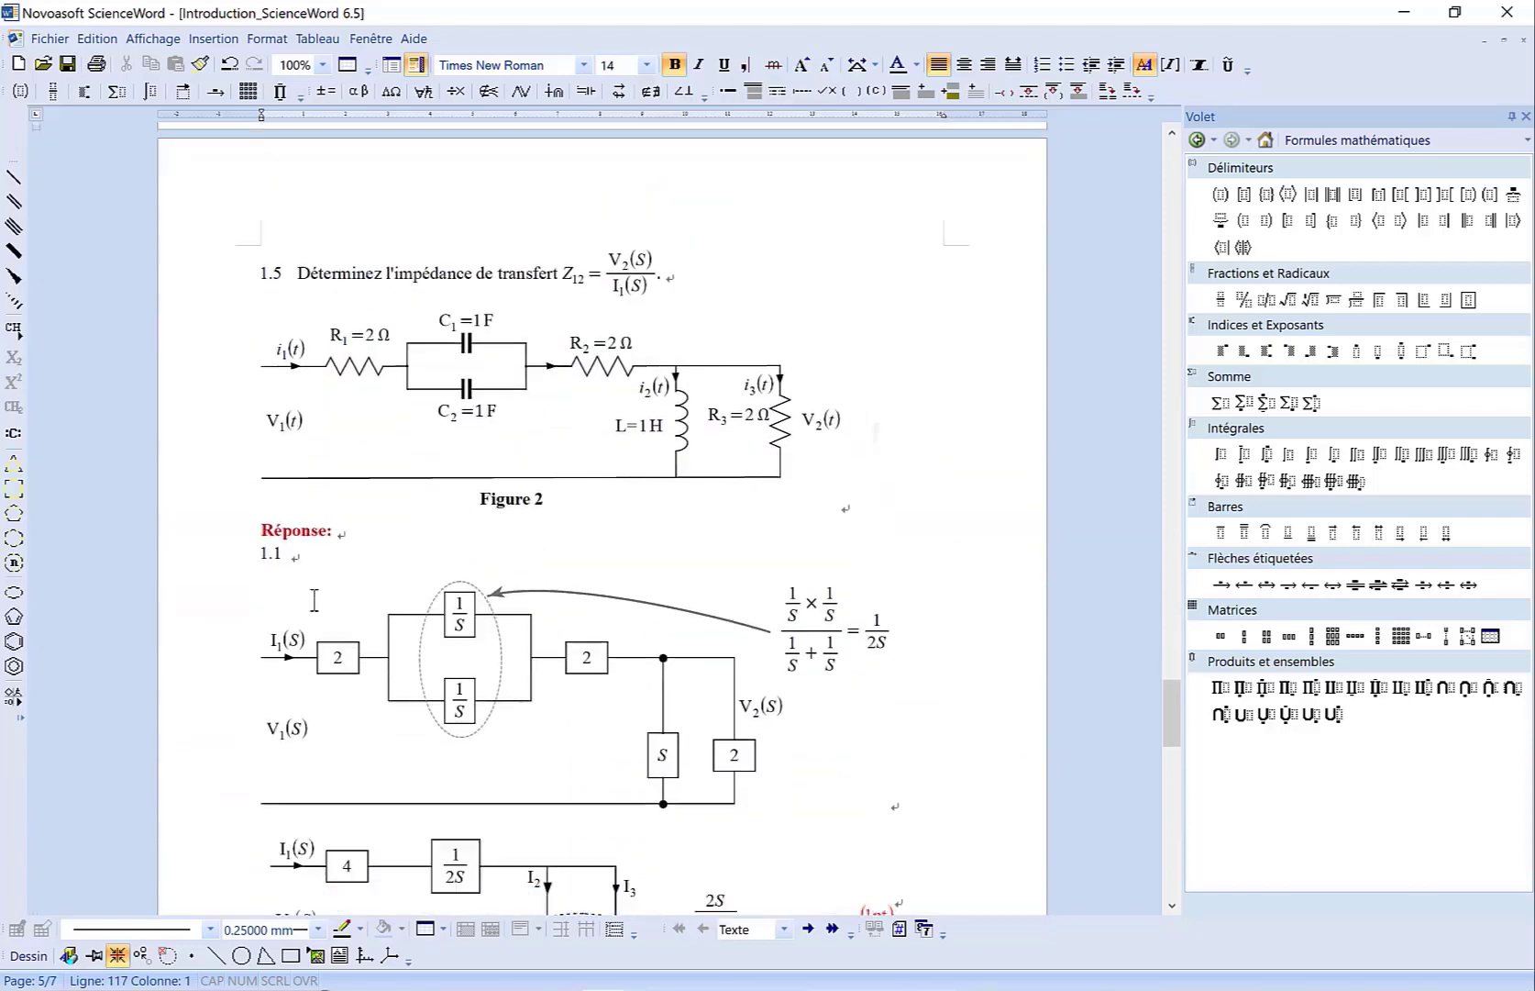
pyautogui.scroll(-1, 313, 600)
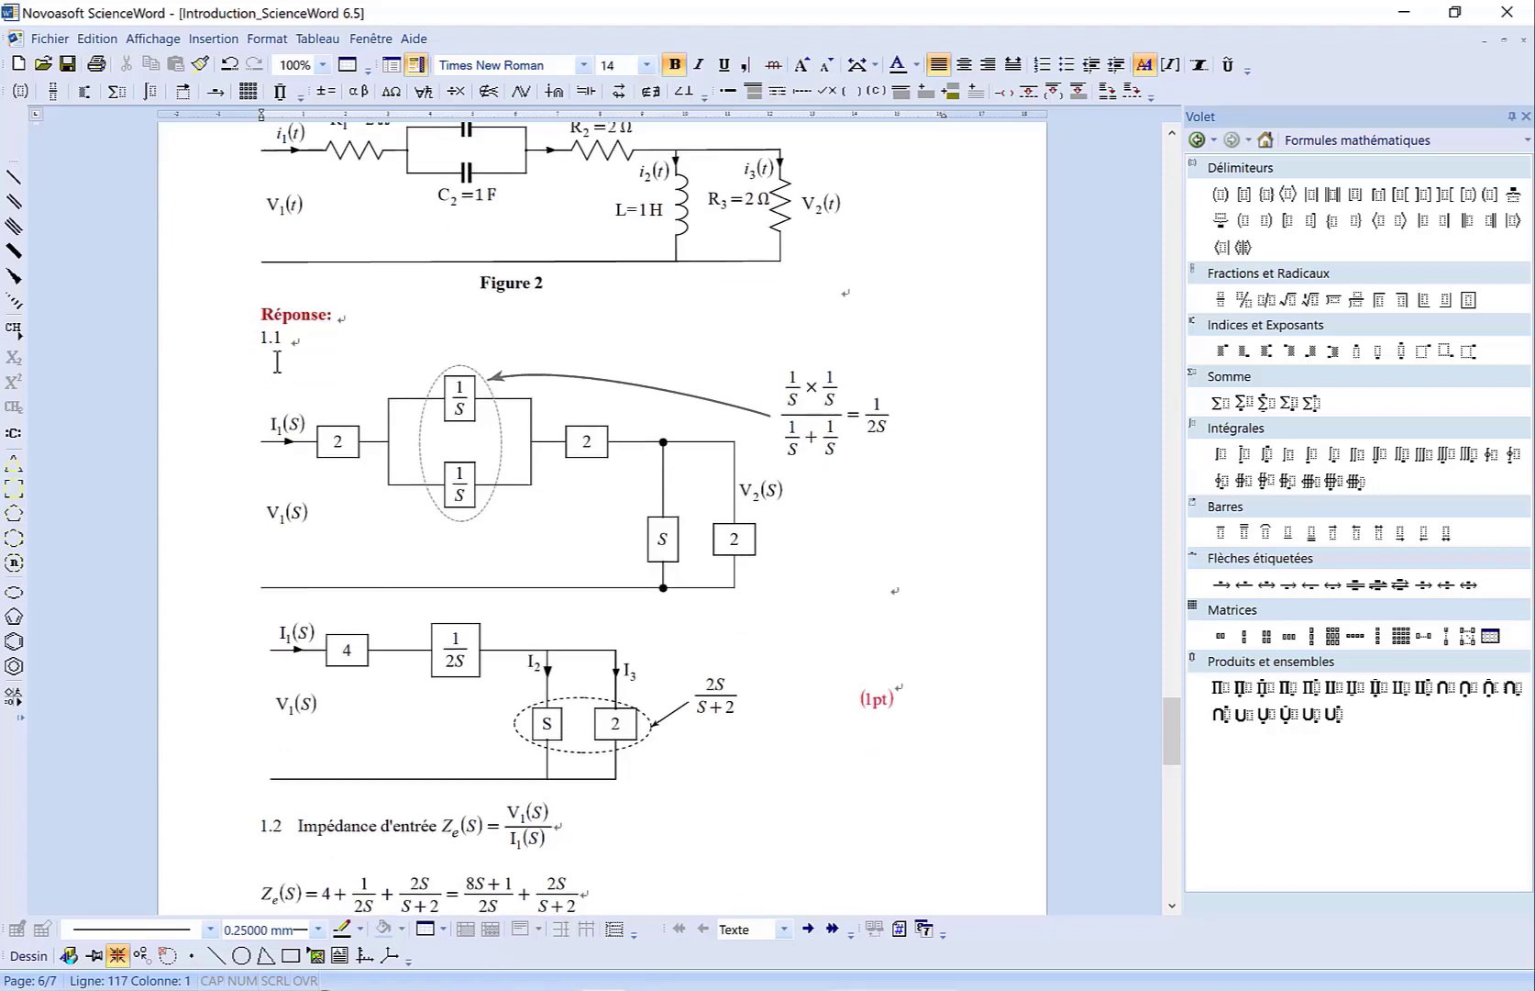
pyautogui.click(246, 331)
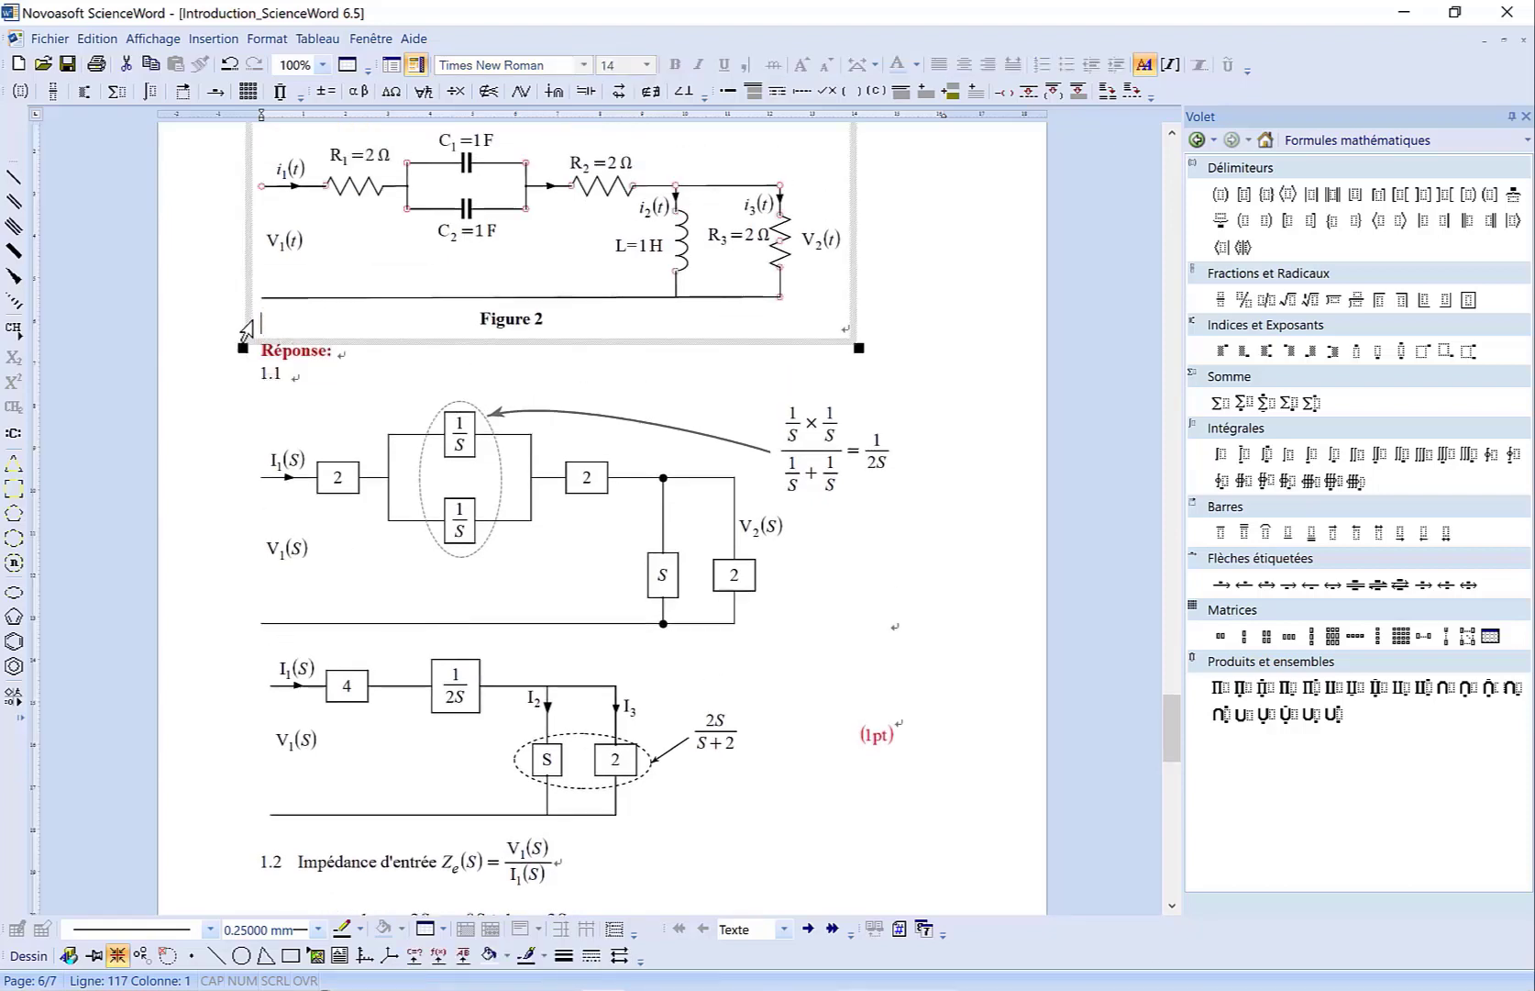
pyautogui.click(273, 357)
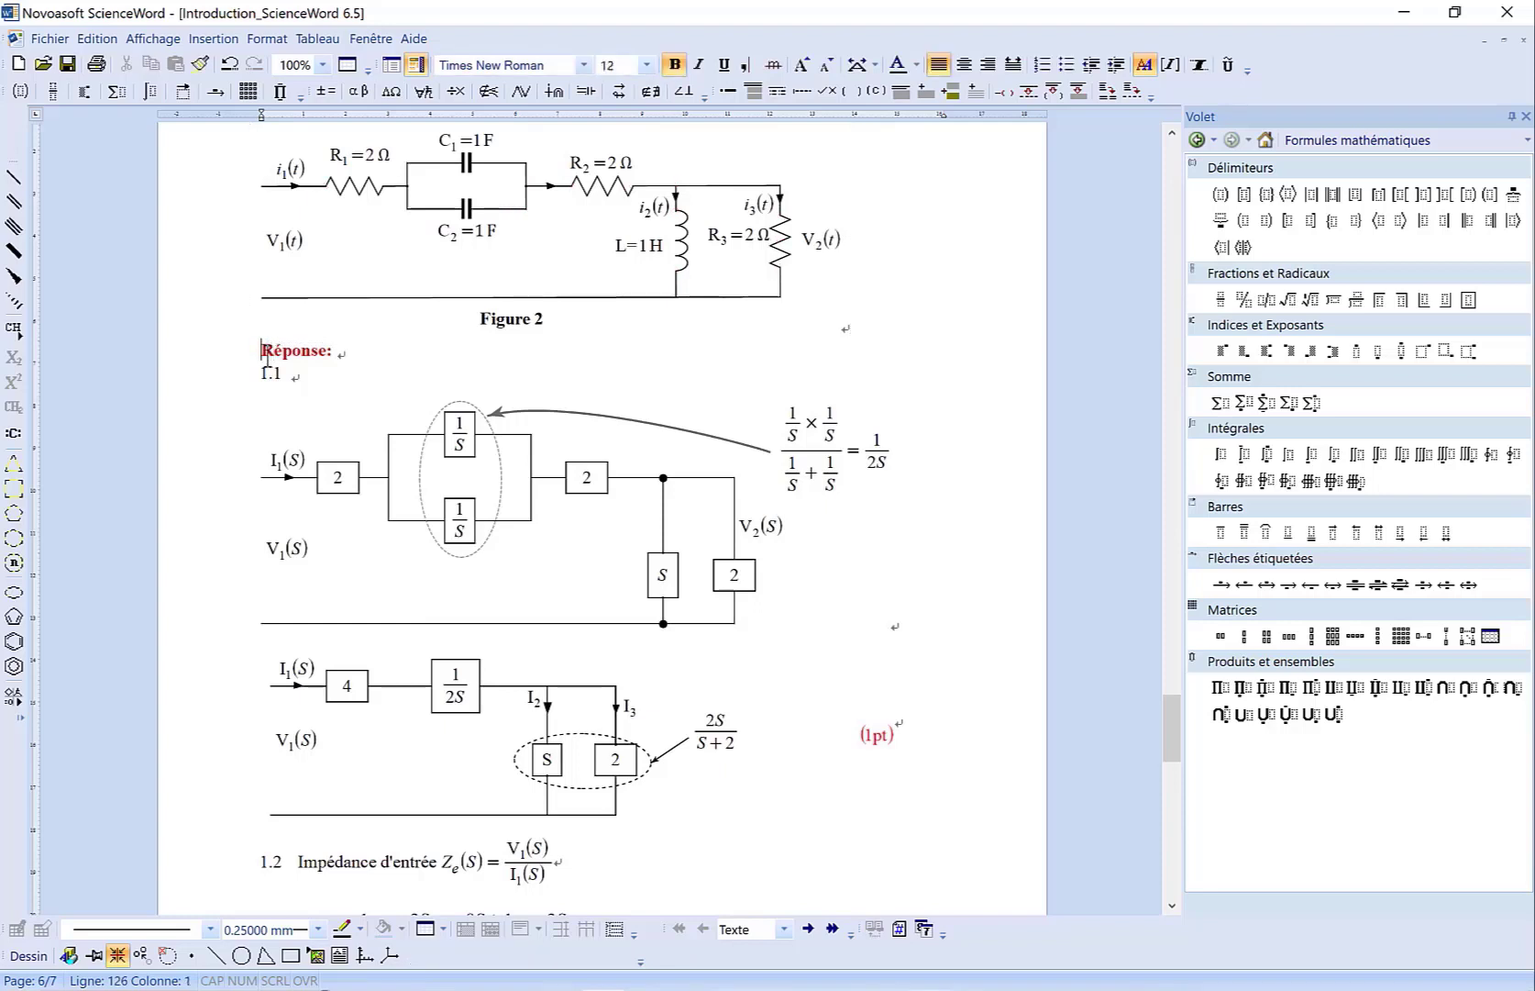
pyautogui.click(1172, 908)
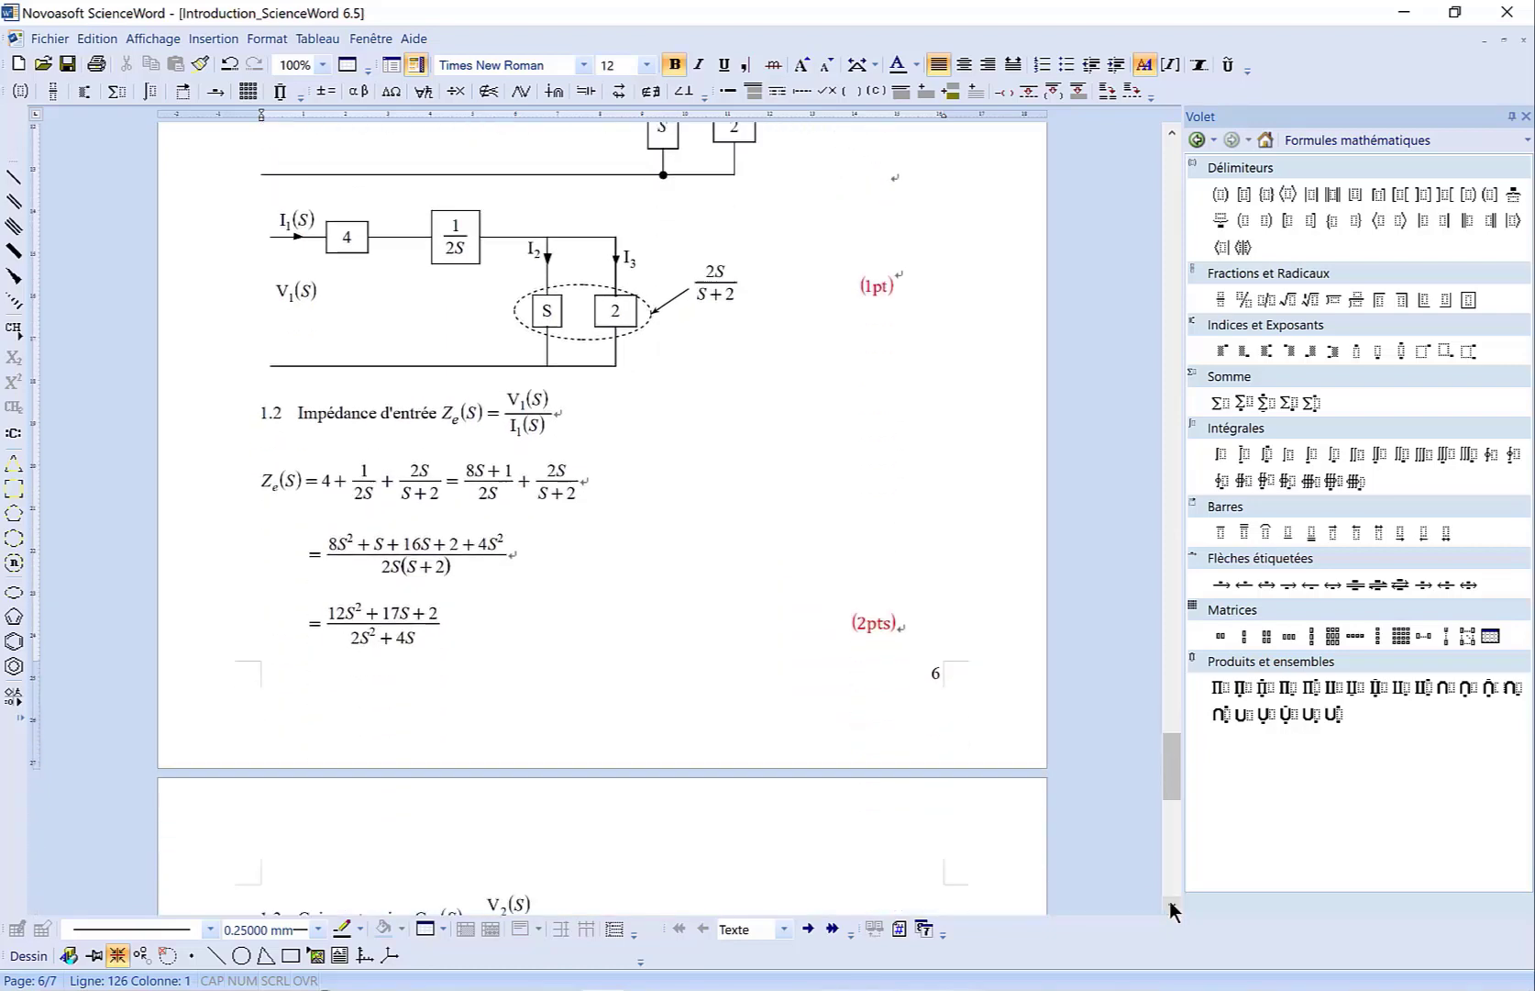
pyautogui.click(1172, 908)
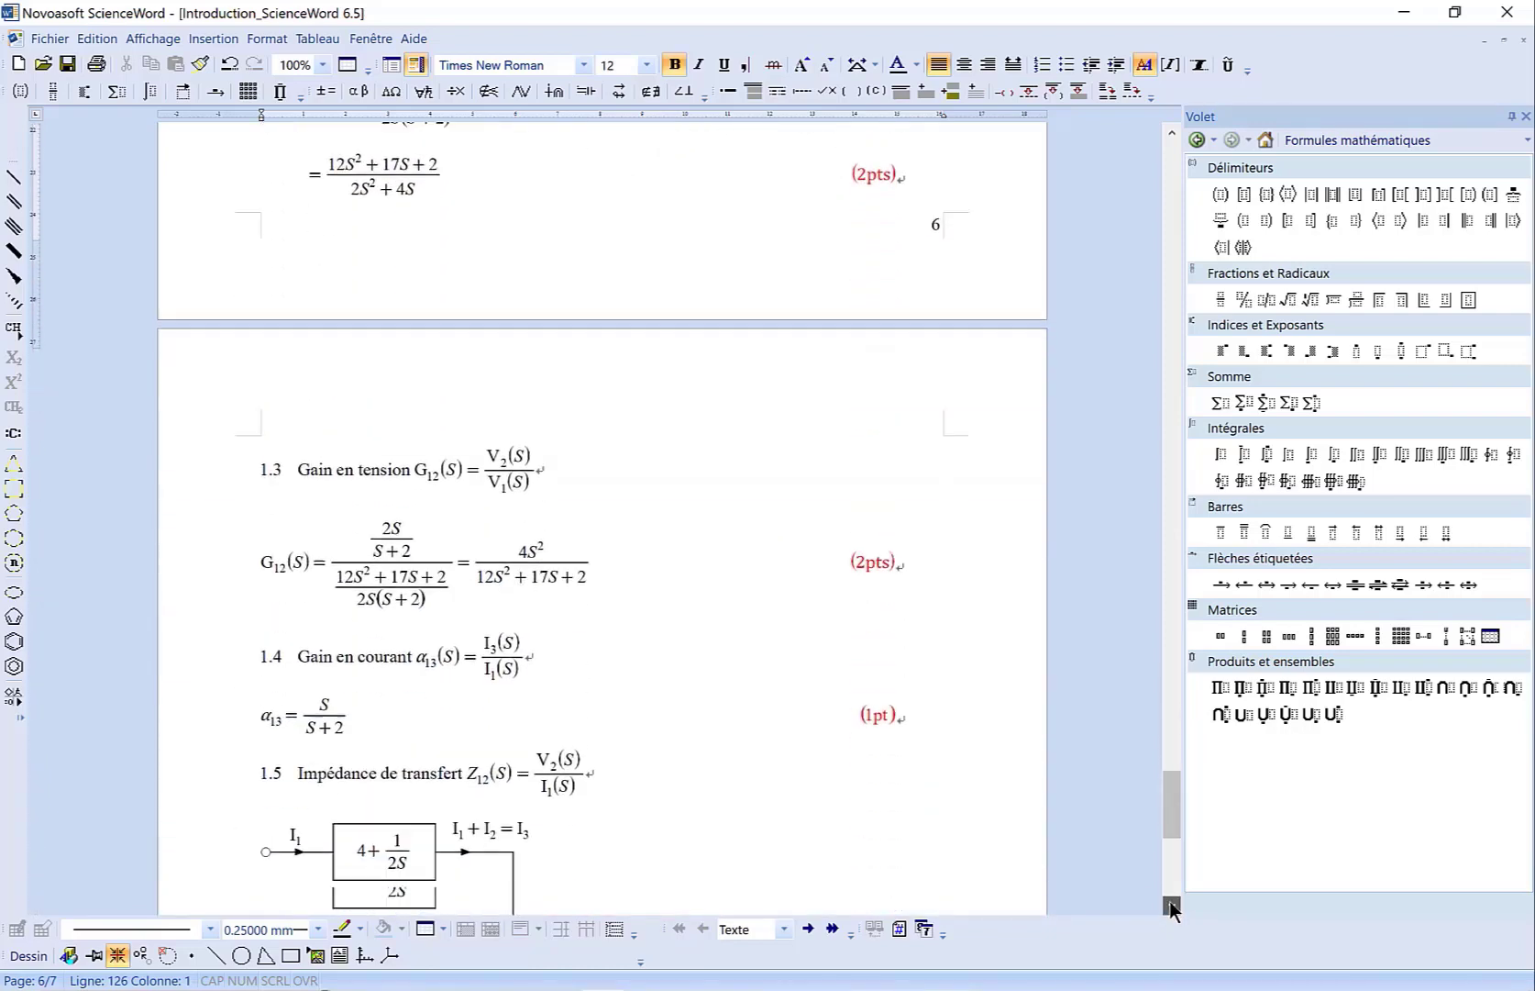
pyautogui.click(1171, 908)
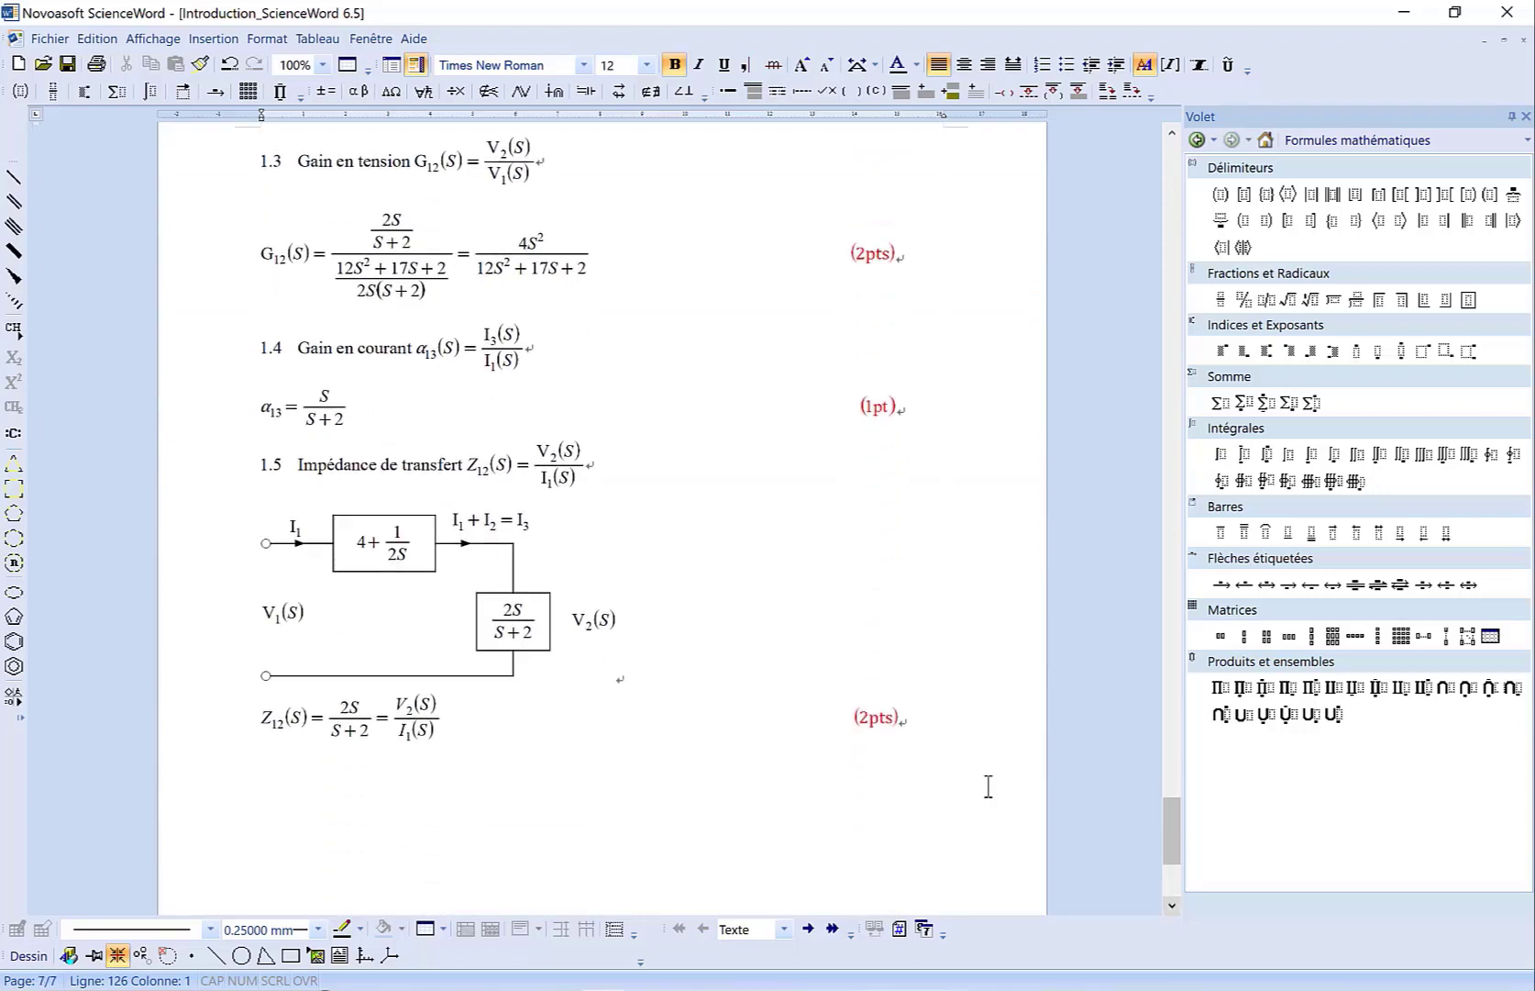
pyautogui.keyDown('shift'); pyautogui.click(909, 718); pyautogui.keyUp('shift')
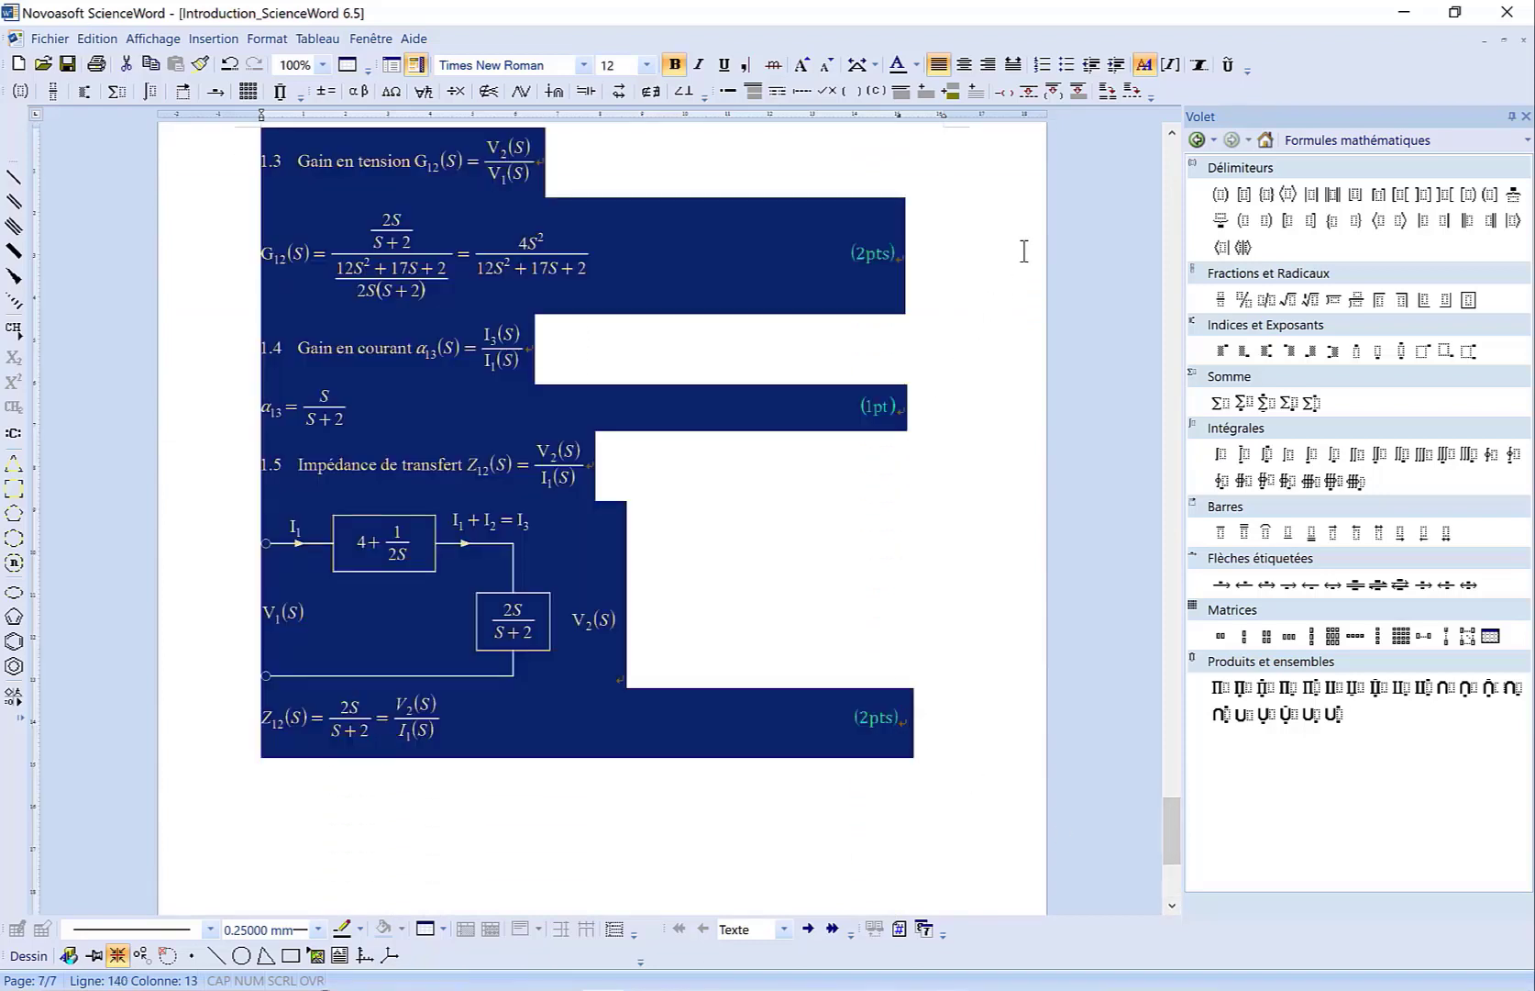
pyautogui.click(1076, 91)
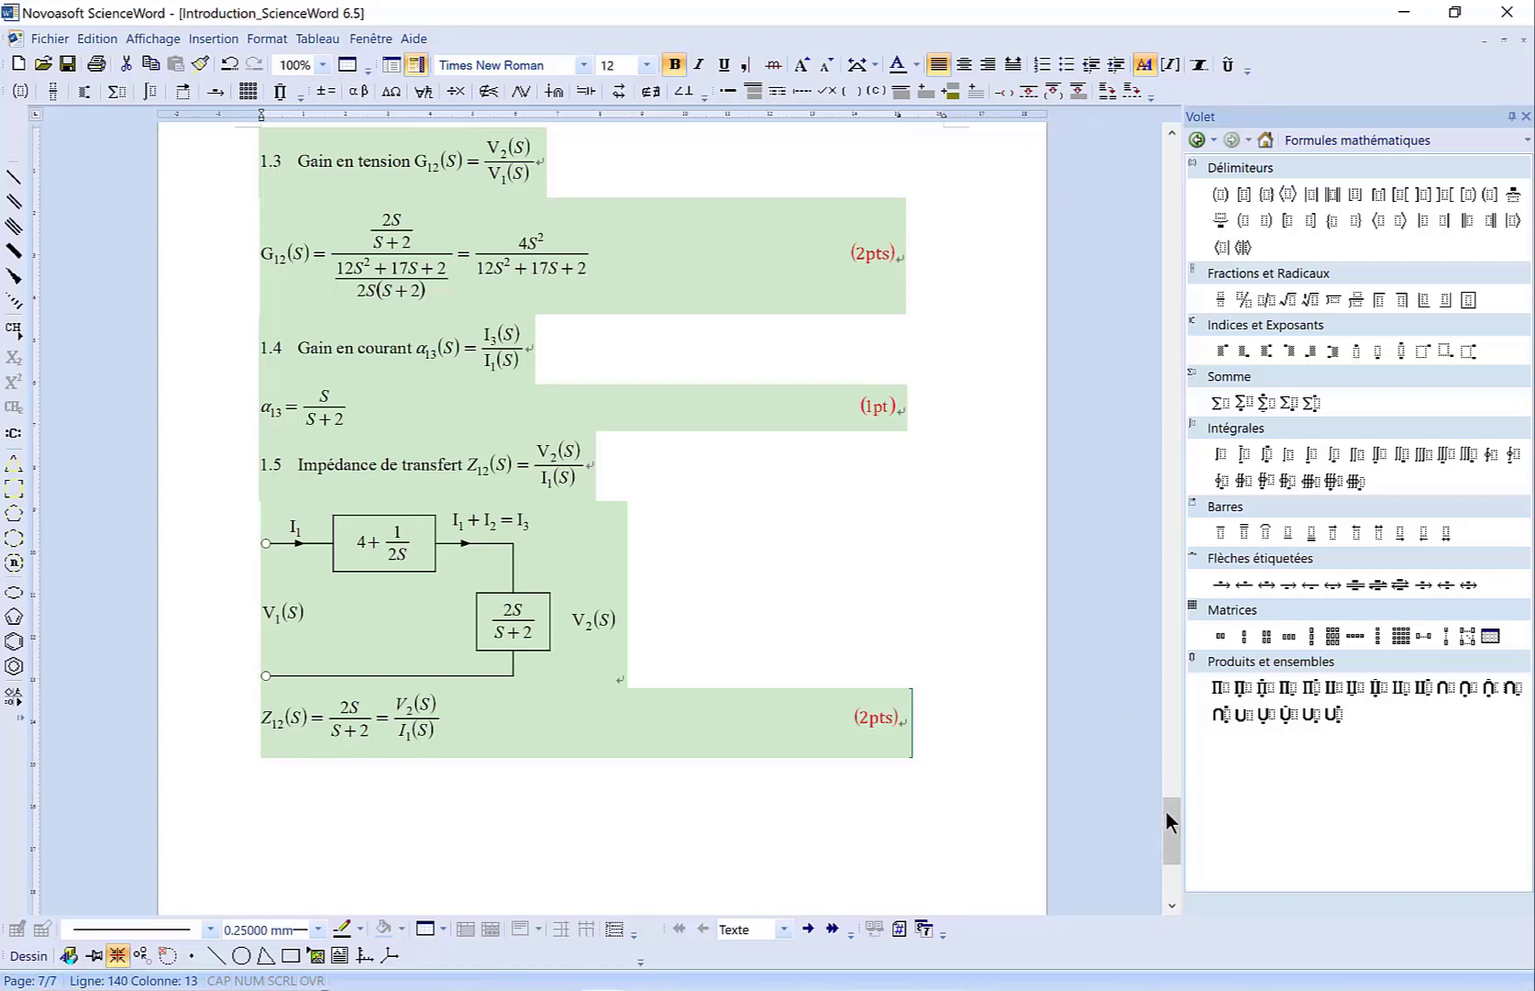
# Step: Copy the exam paper from the title "Sujet d'ordre général" through the end of solution part 1.5 into a new blank document
pyautogui.moveTo(1171, 816); pyautogui.dragTo(1154, 576)
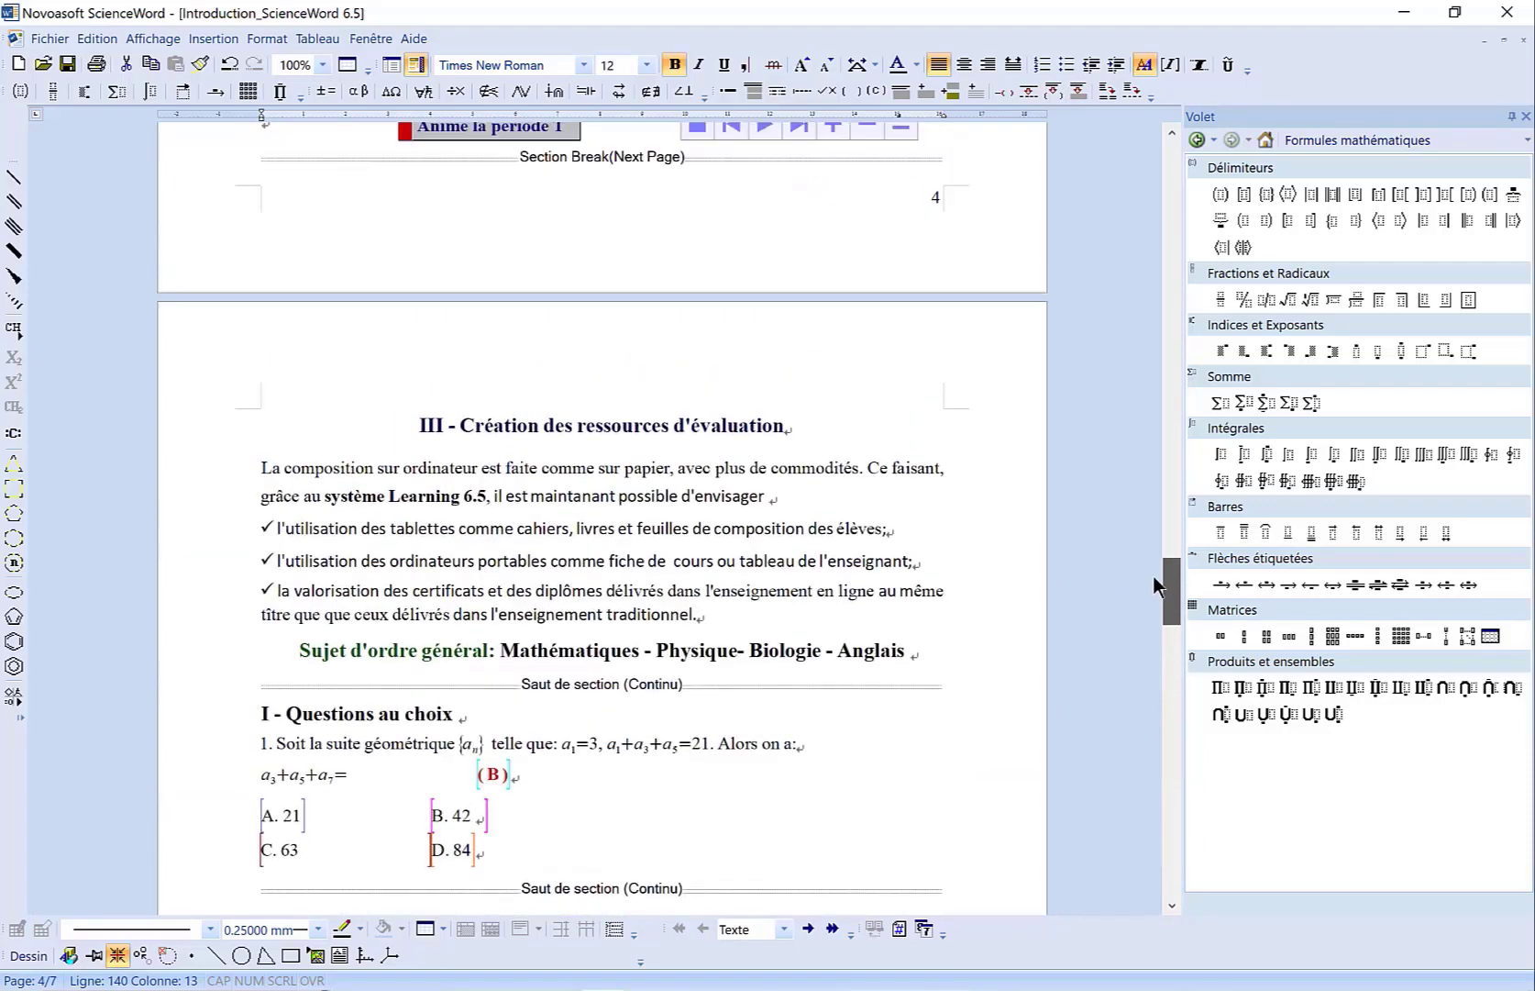
pyautogui.click(195, 649)
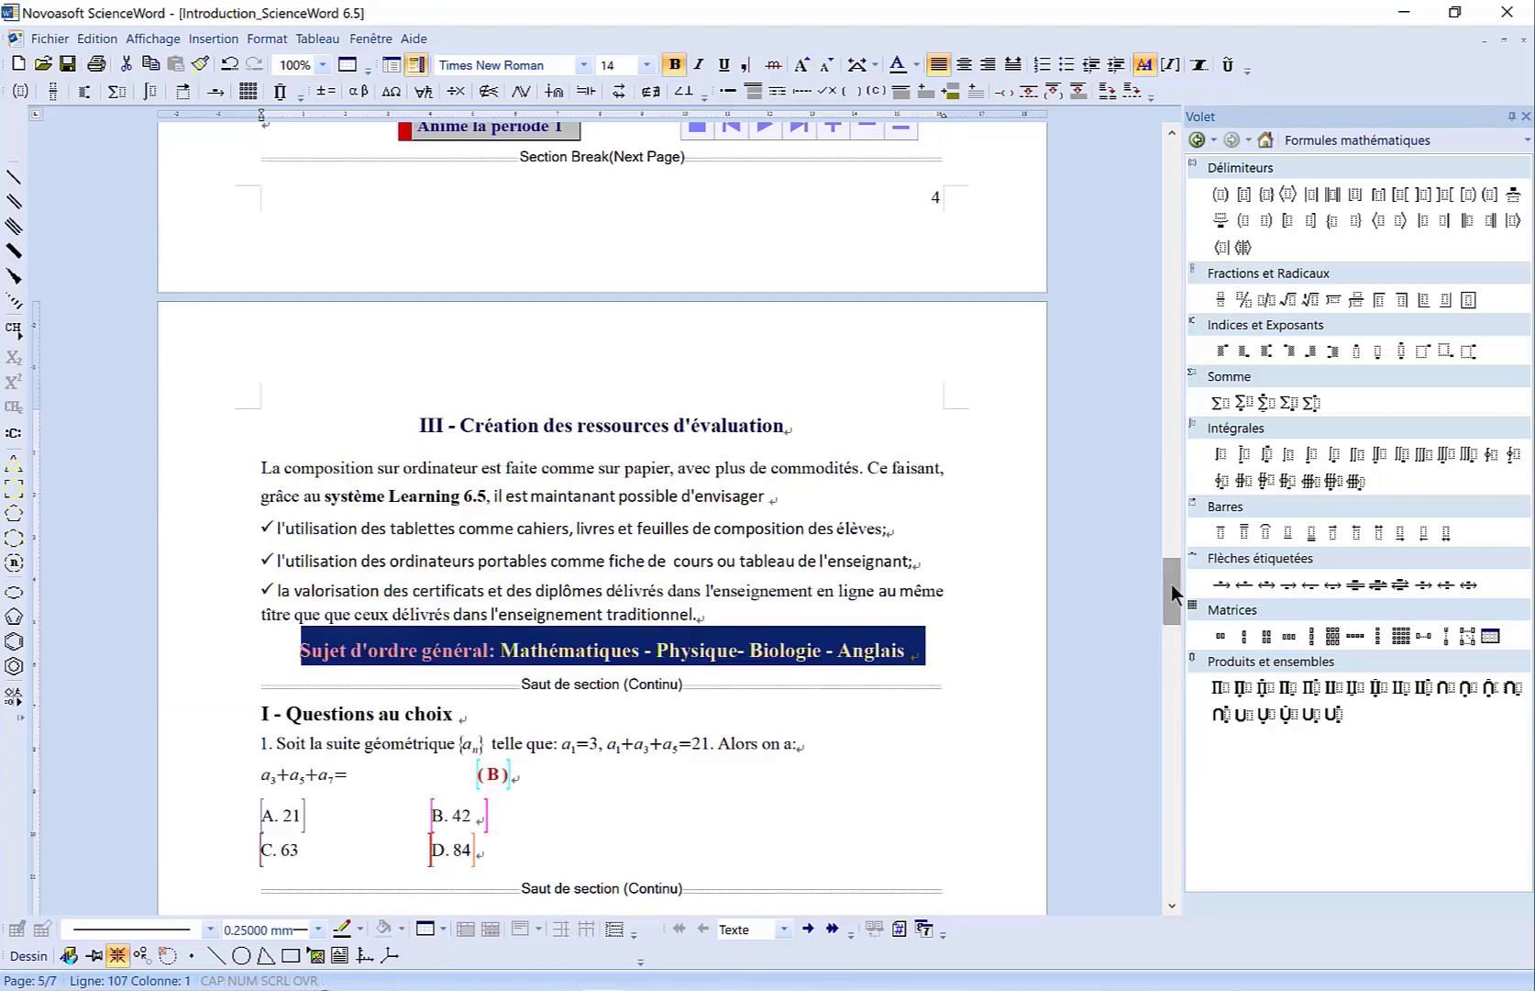
pyautogui.moveTo(1170, 584); pyautogui.dragTo(1172, 842)
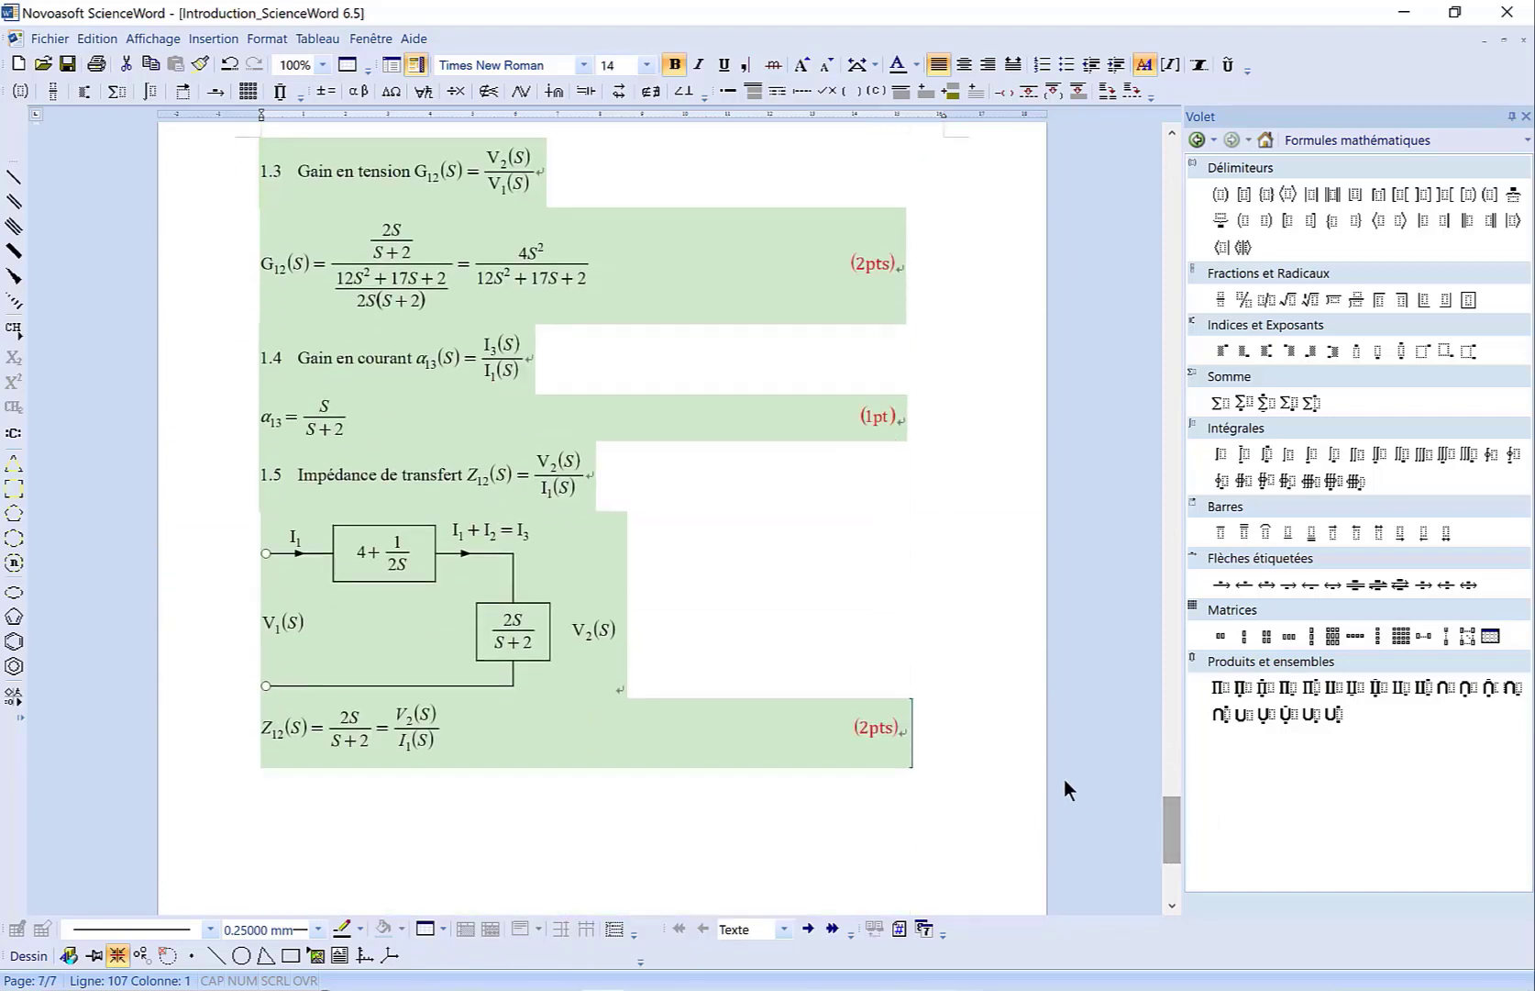
pyautogui.keyDown('shift'); pyautogui.click(941, 731); pyautogui.keyUp('shift')
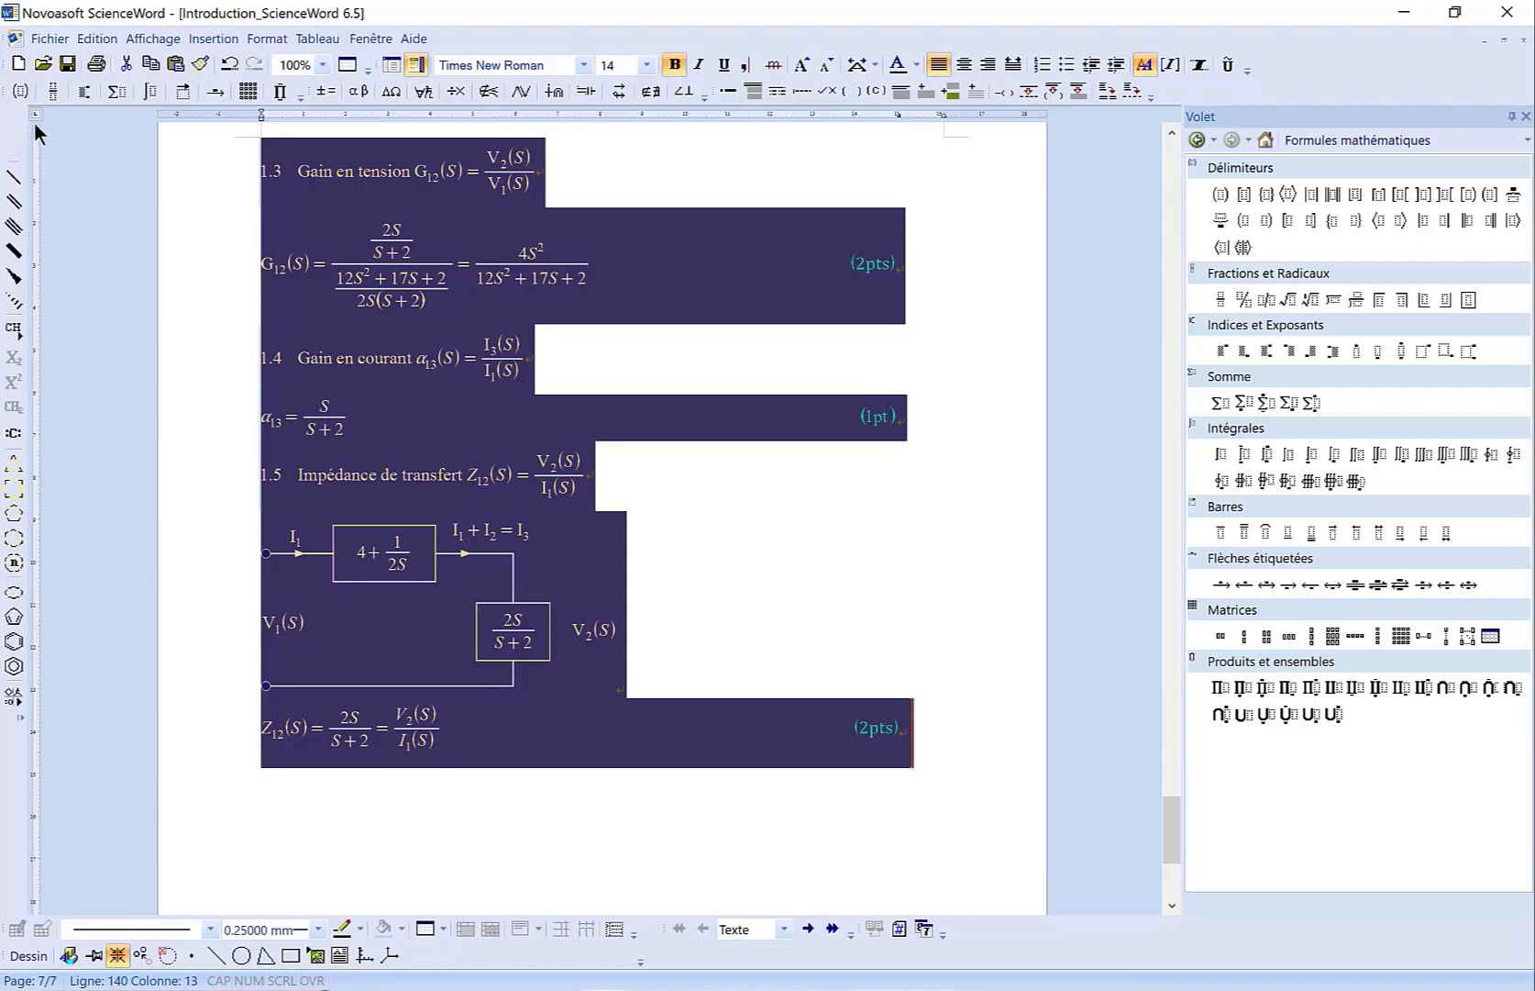
pyautogui.click(16, 66)
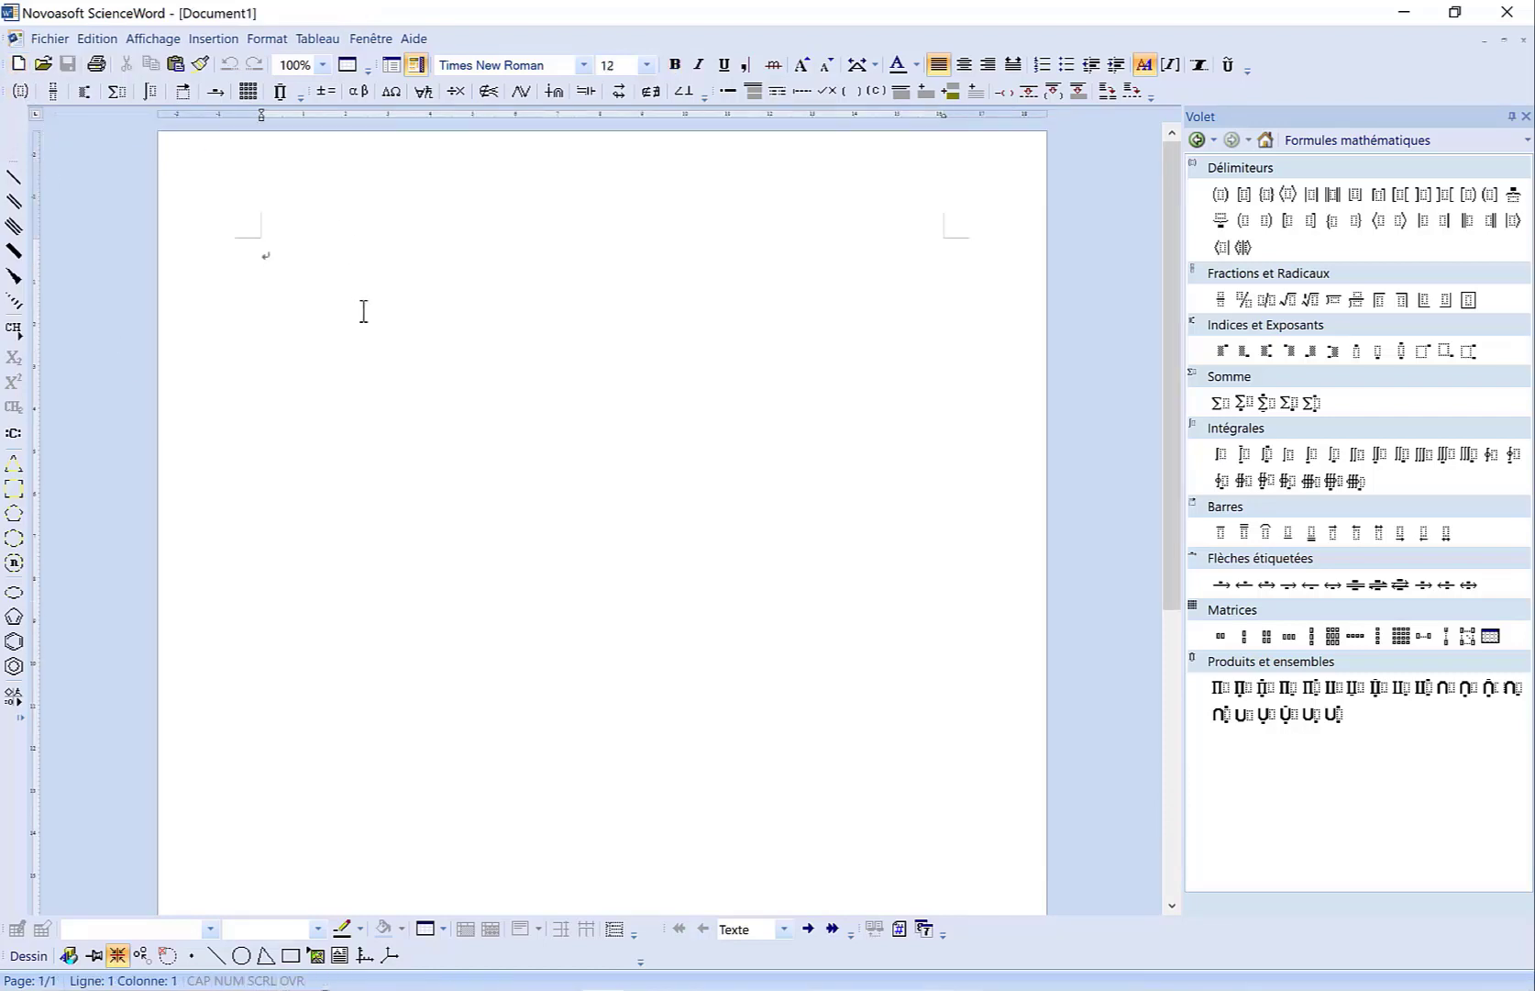
pyautogui.click(176, 64)
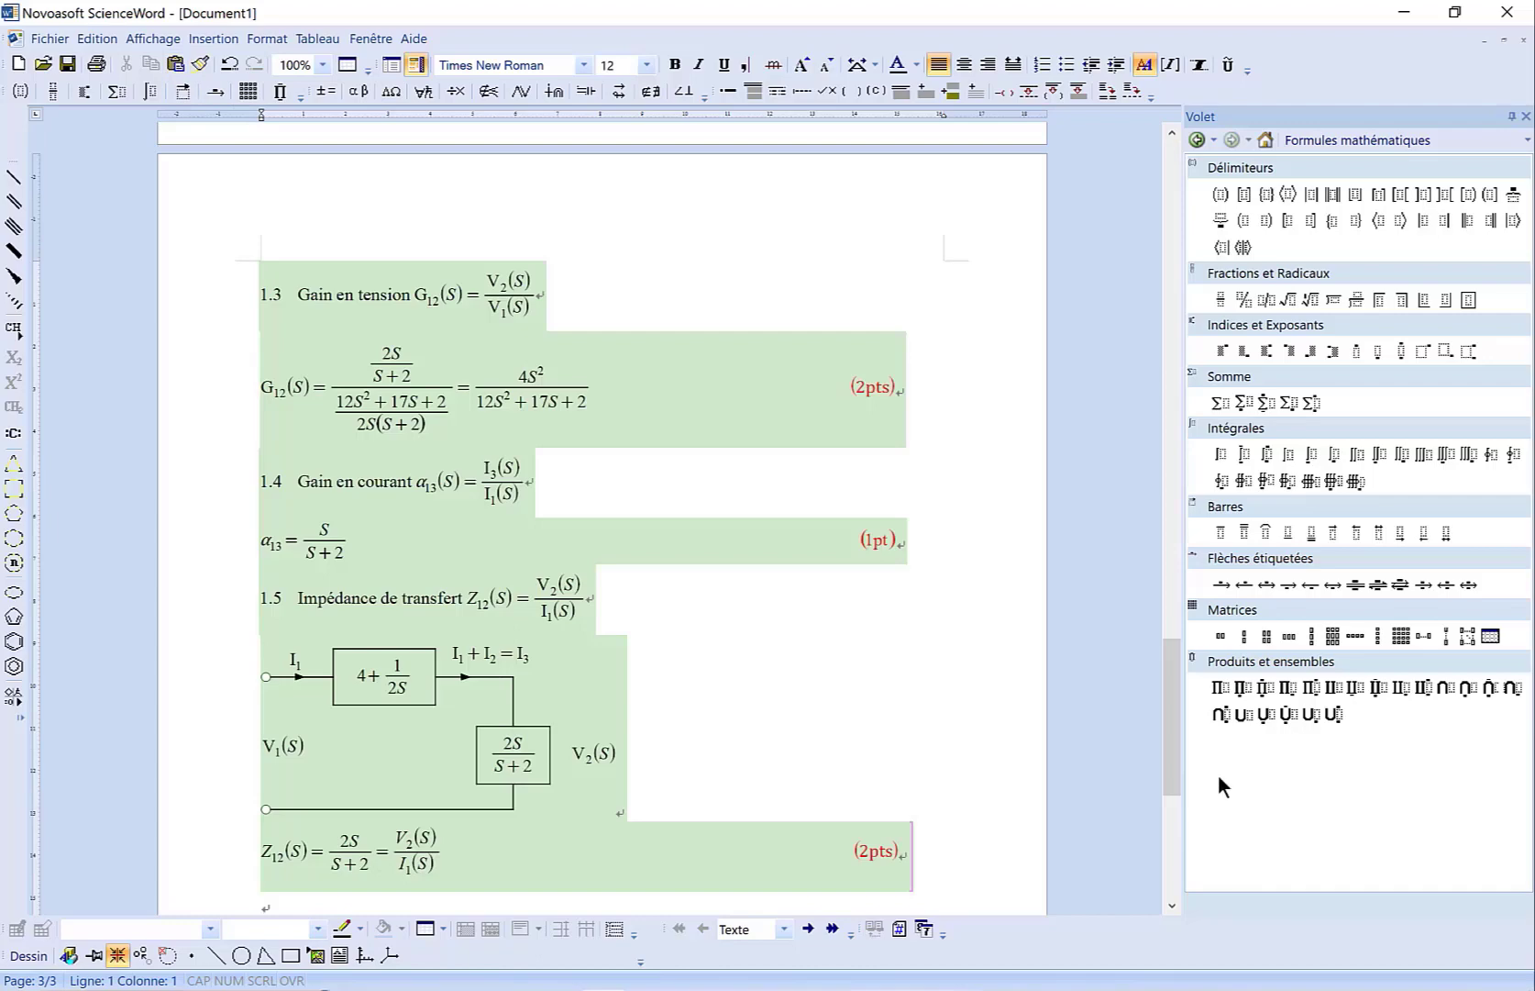
# Step: Save the new exam document as "Test 1" in ScienceWord Document (*.dsc) format
pyautogui.moveTo(1176, 724); pyautogui.dragTo(1183, 186)
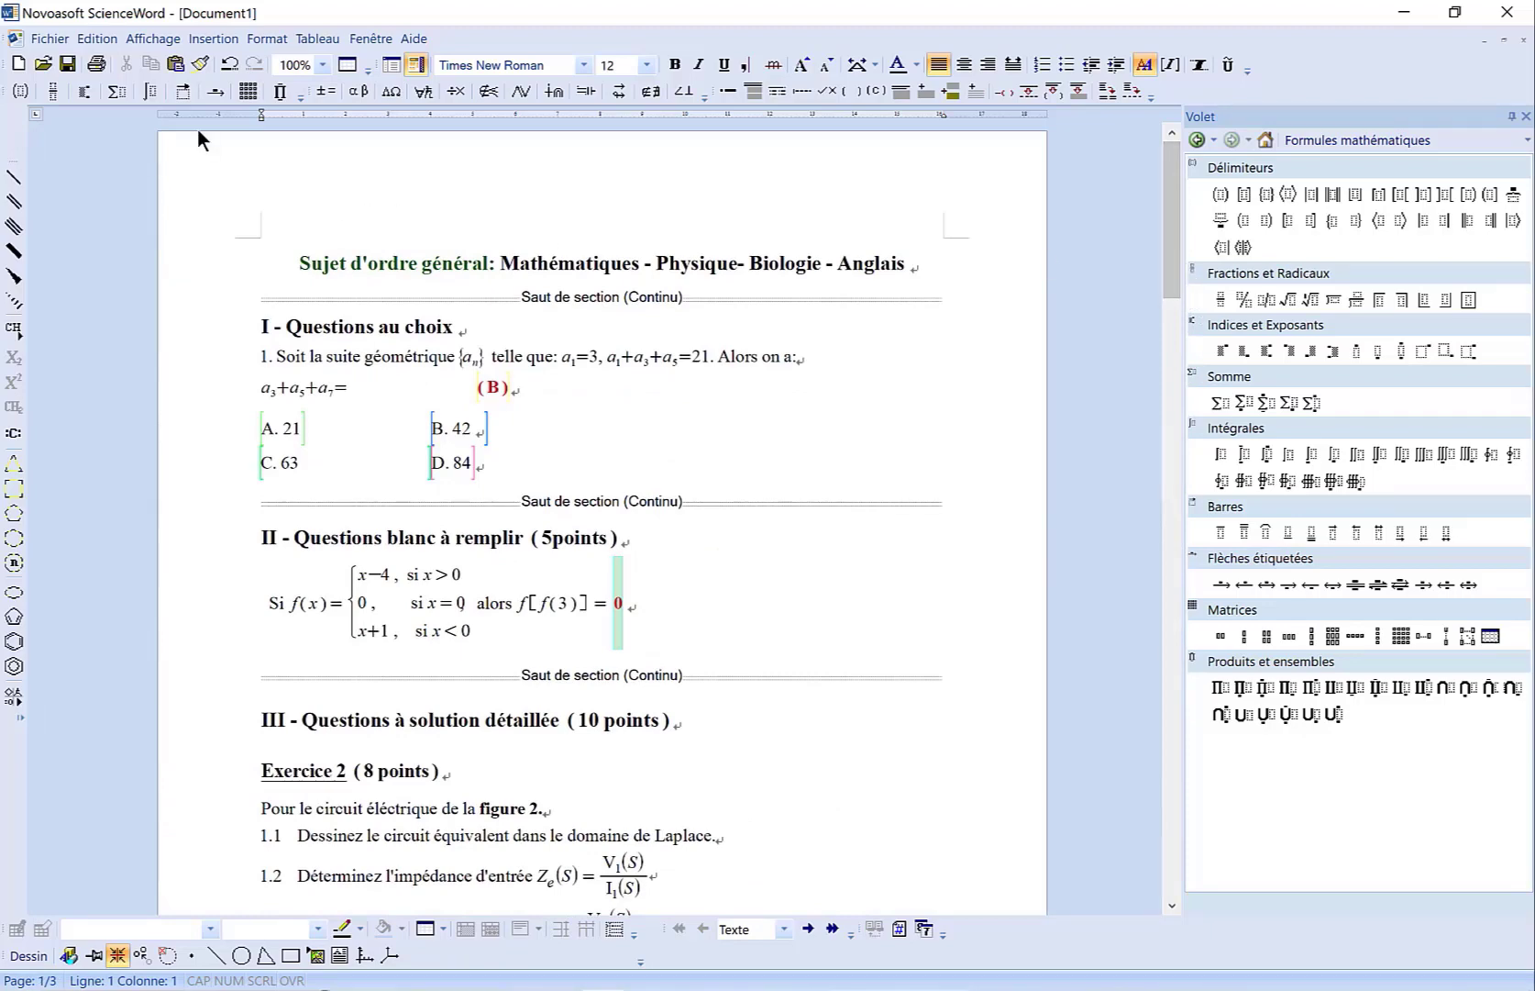
pyautogui.click(67, 65)
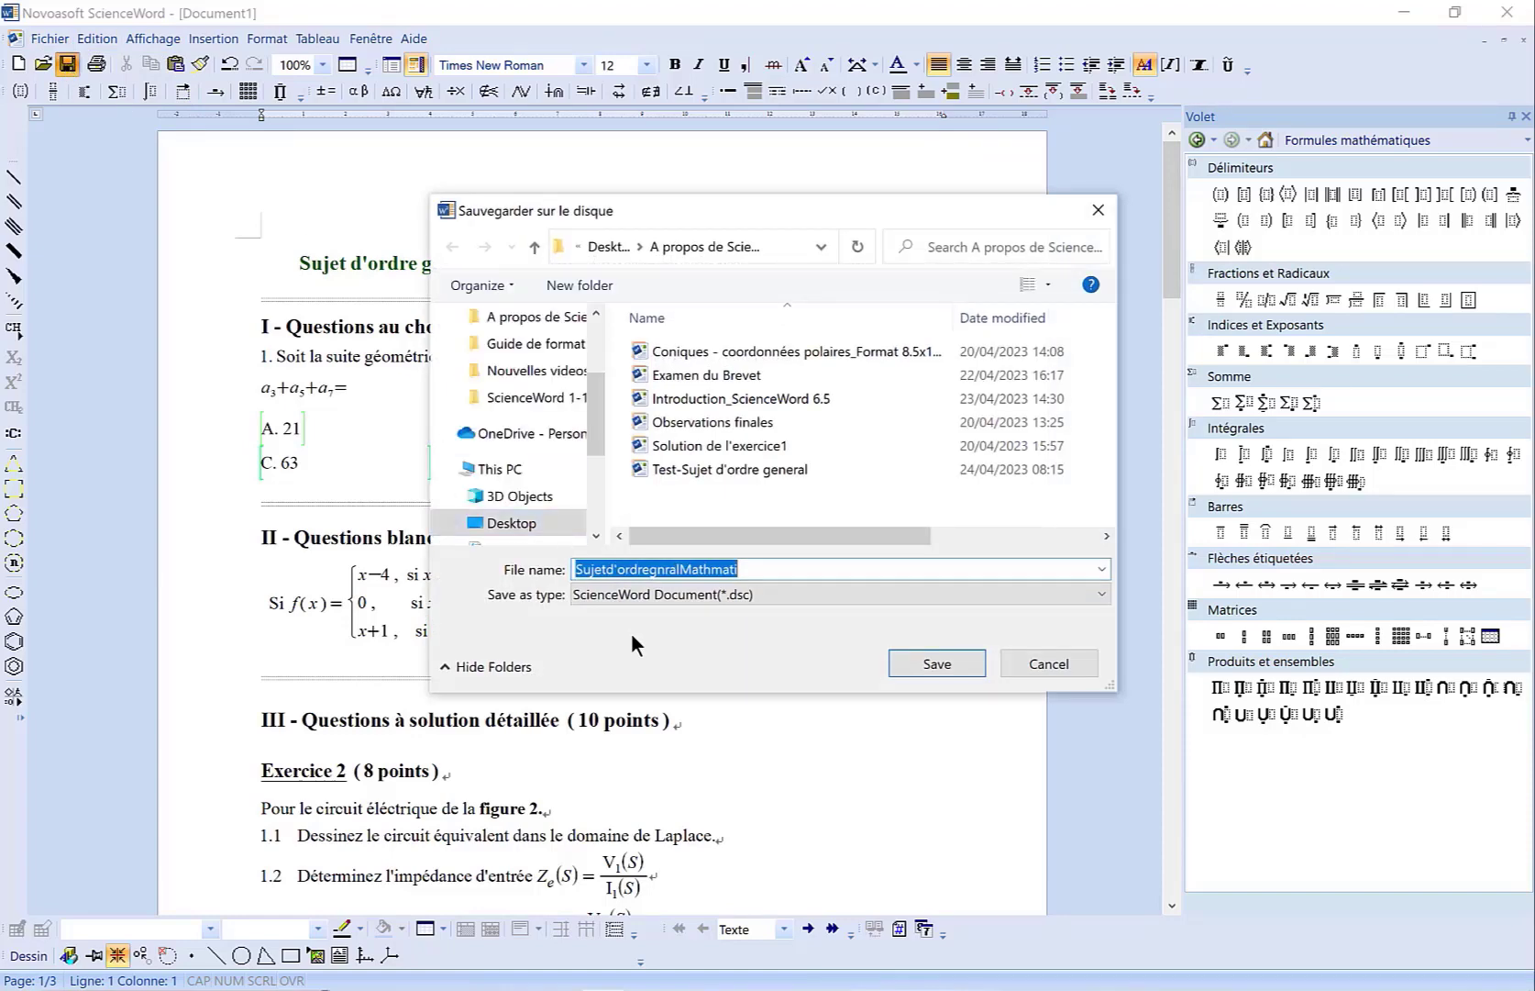
pyautogui.write('Tes')
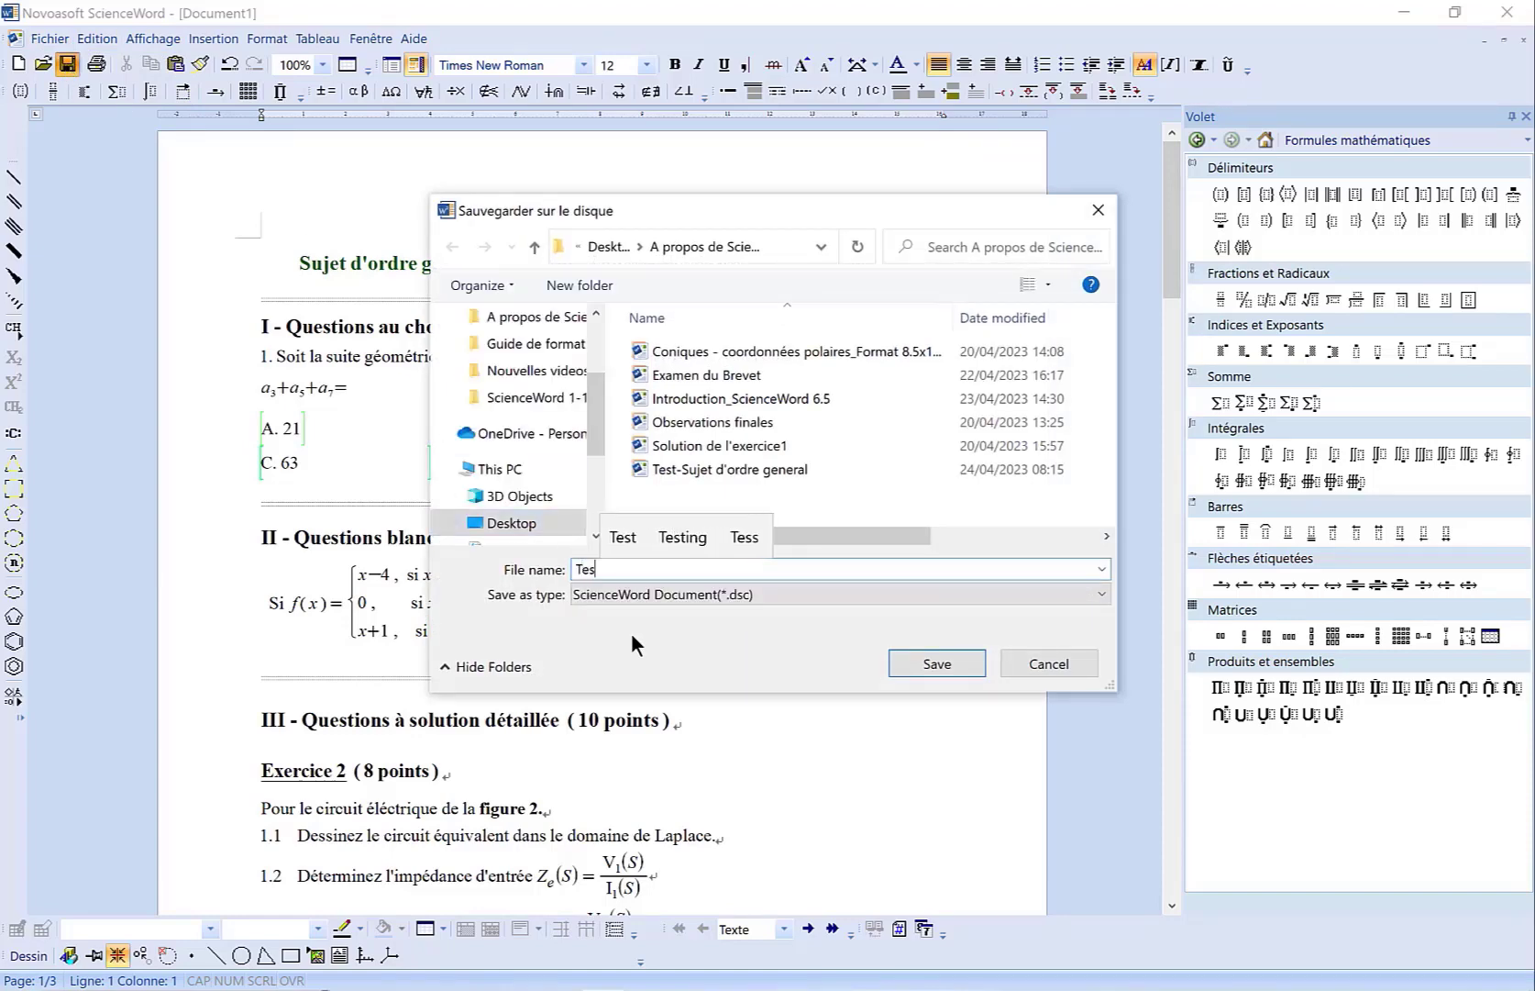
pyautogui.write('t 1')
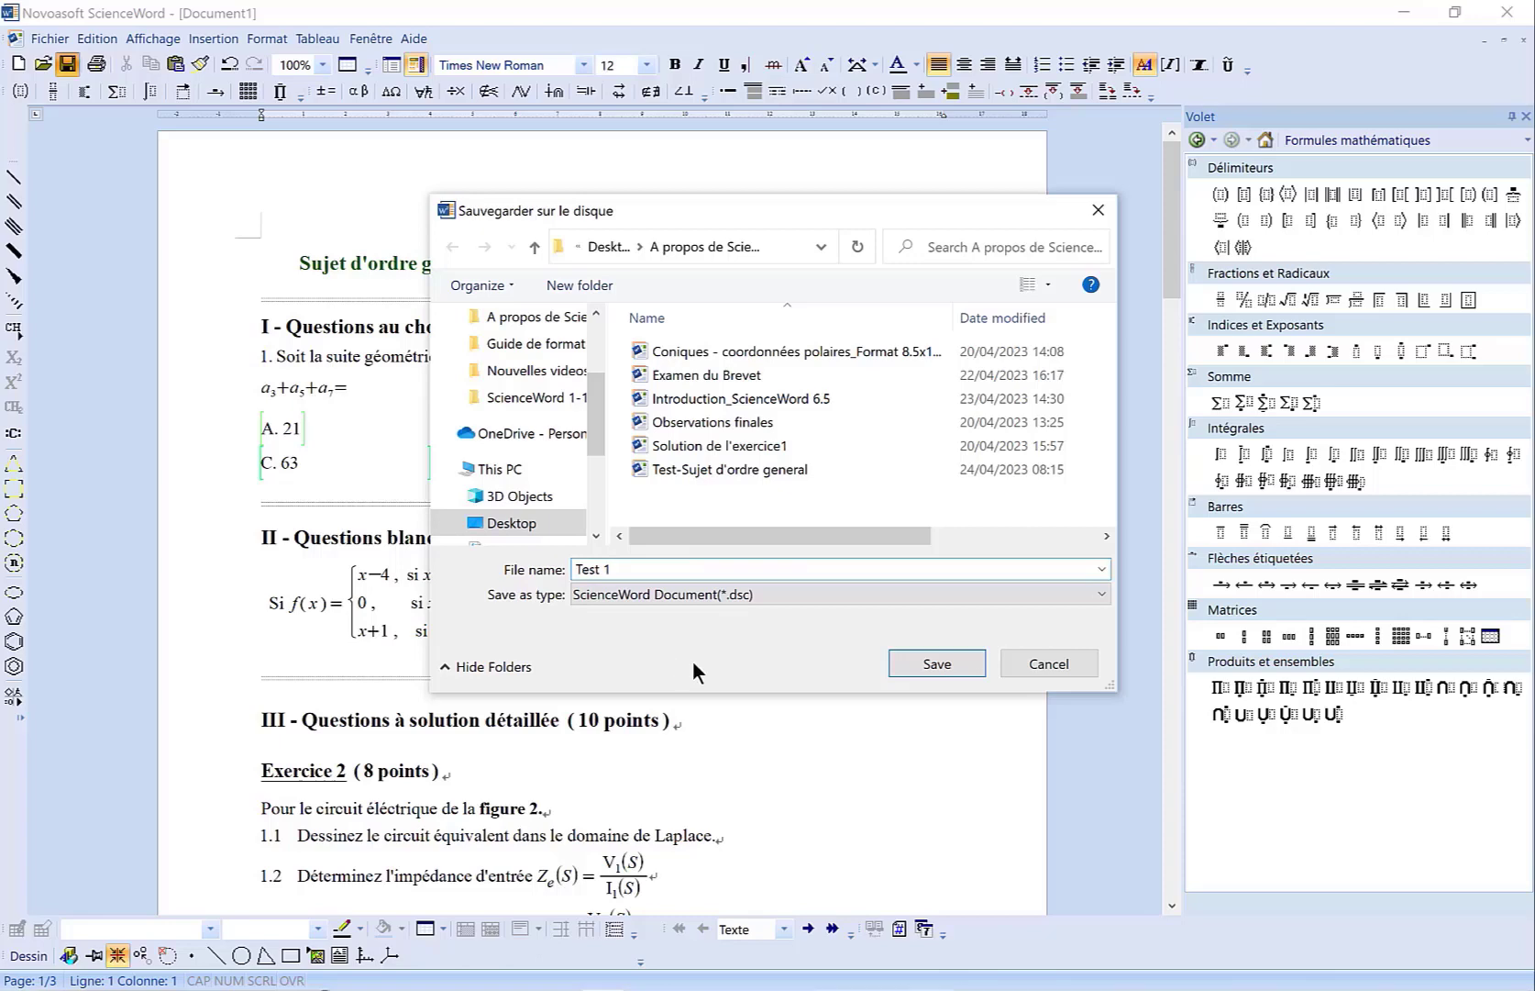
pyautogui.click(951, 662)
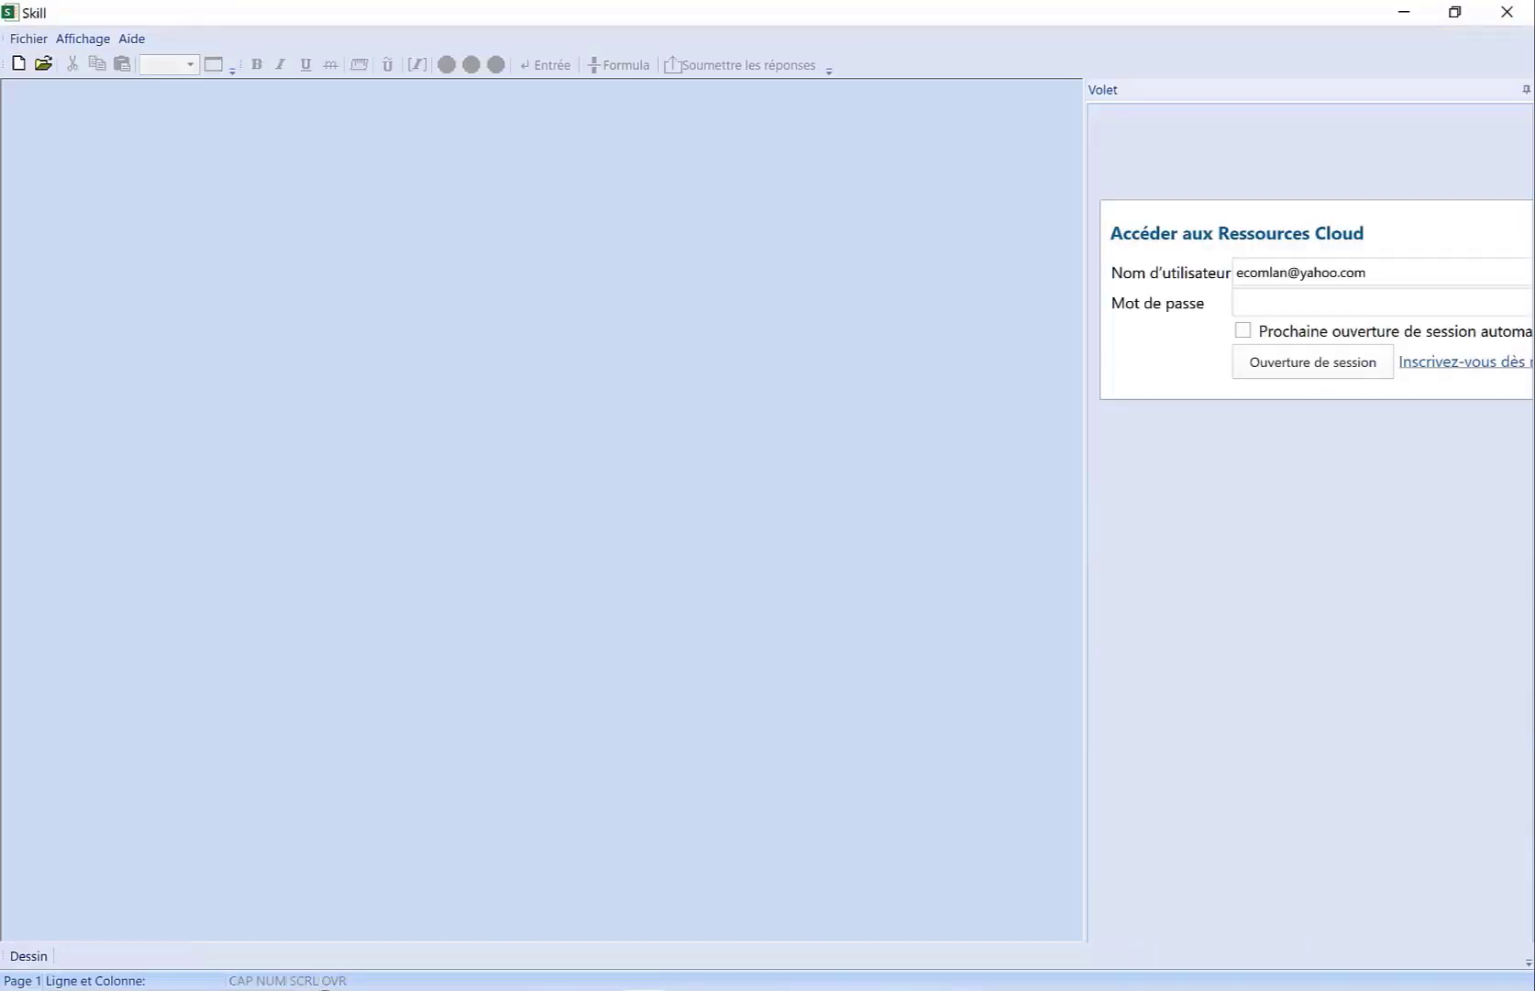
# Step: Switch to Skill and open the "Test 1" document
pyautogui.click(43, 65)
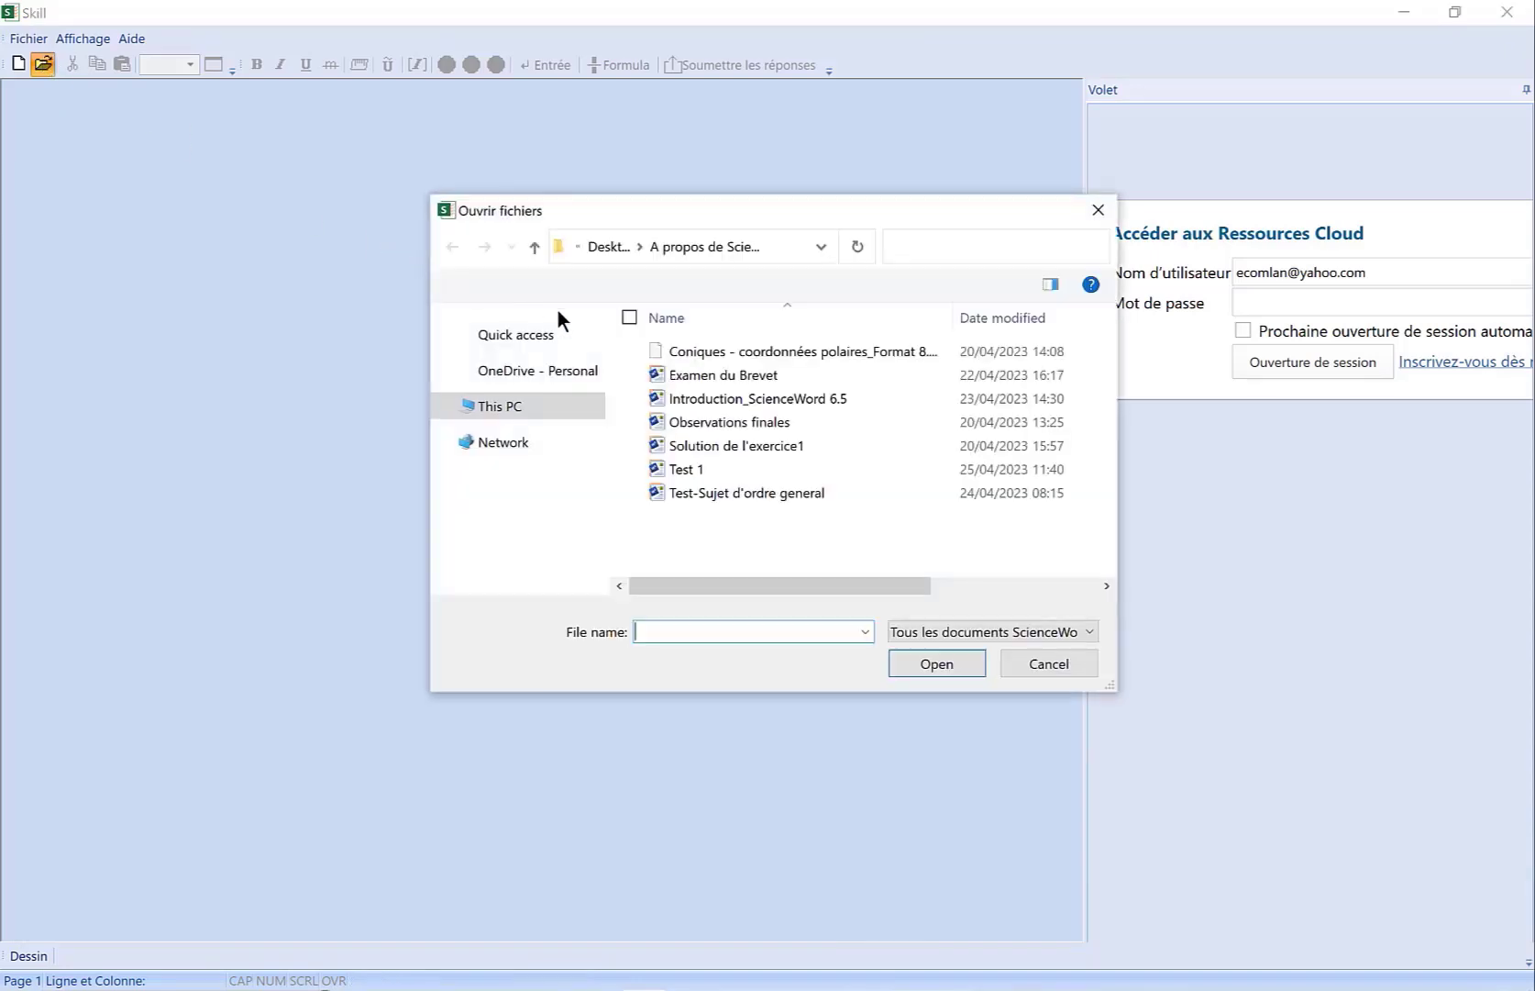
pyautogui.click(703, 466)
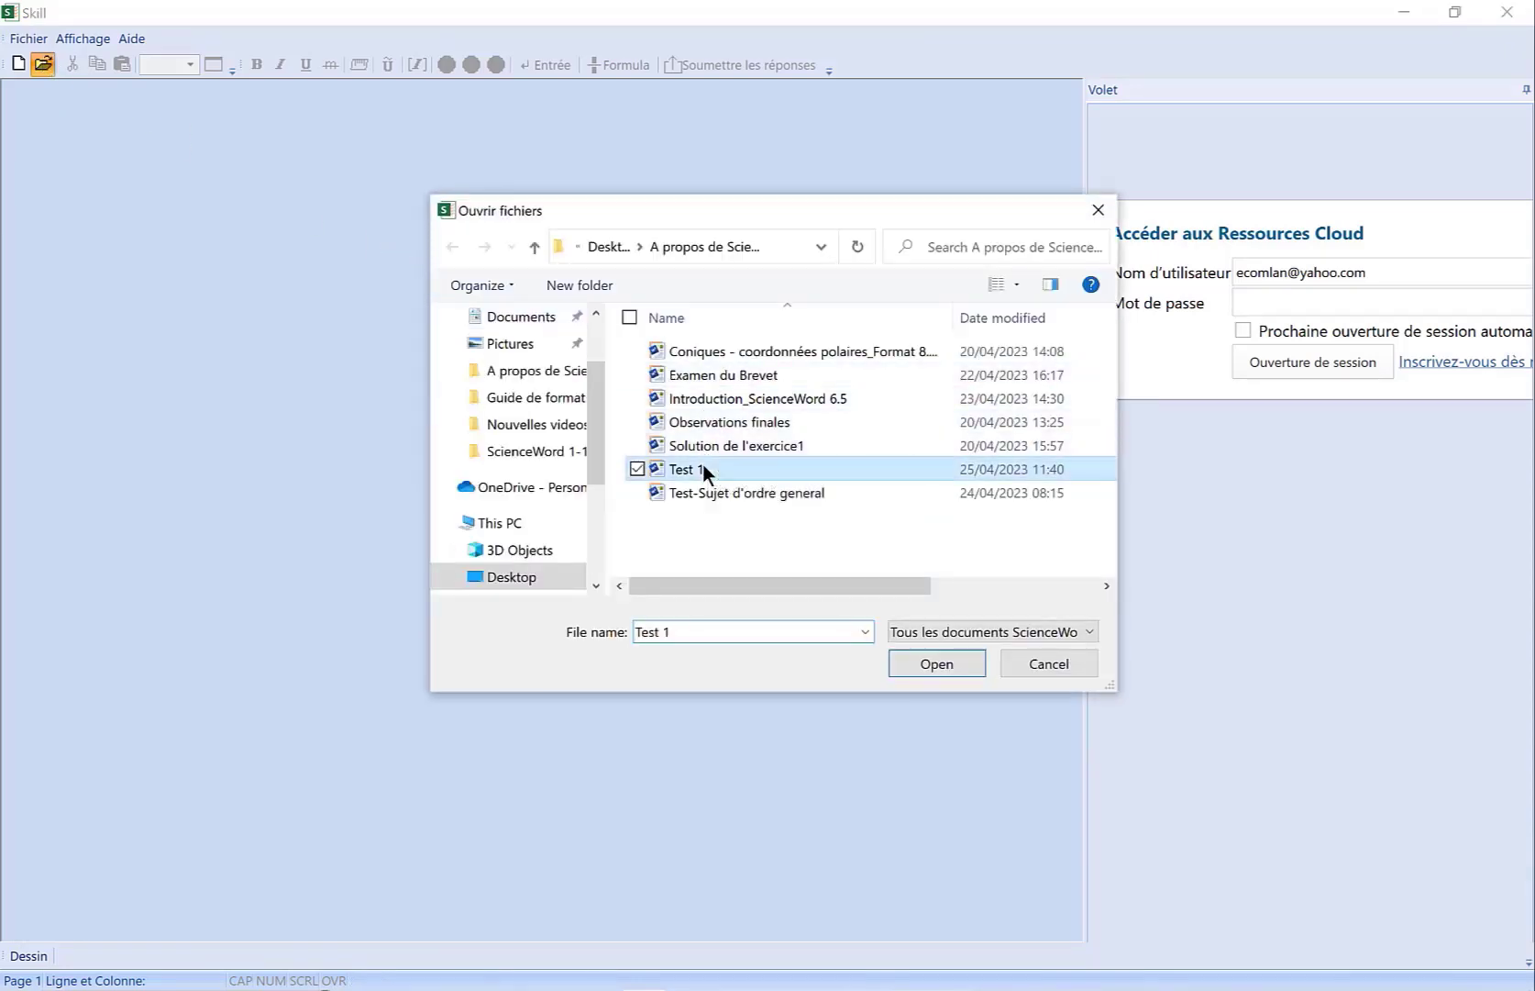
pyautogui.click(953, 659)
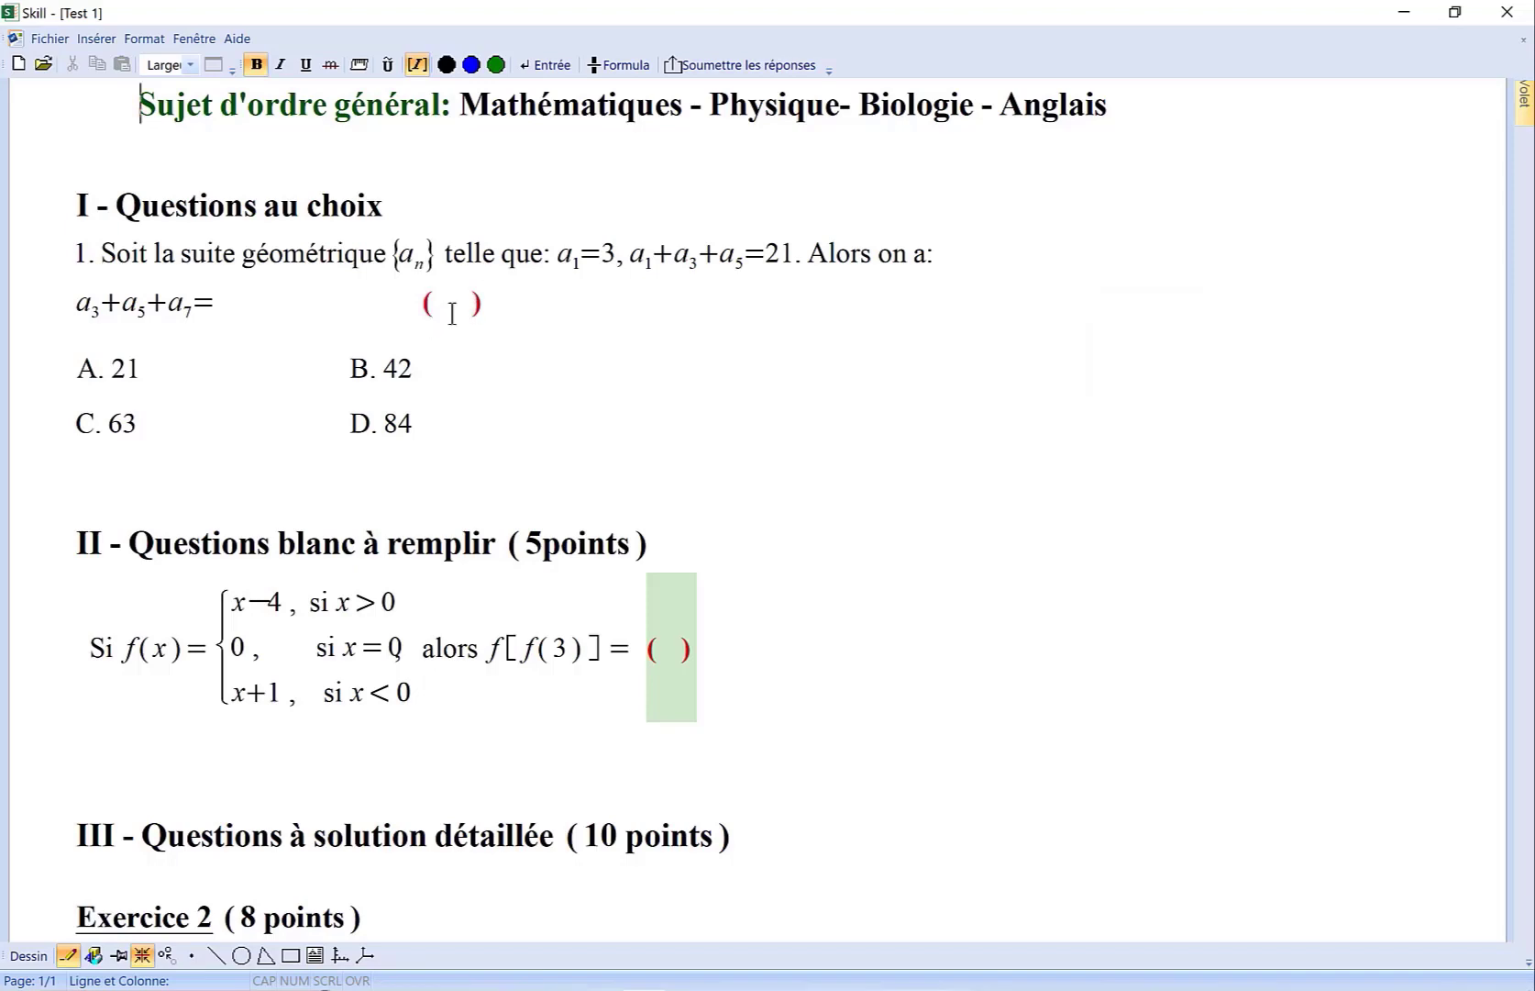
# Step: Look through the test's questions and answer multiple-choice question 1 with option B, 42
pyautogui.scroll(-7, 455, 530)
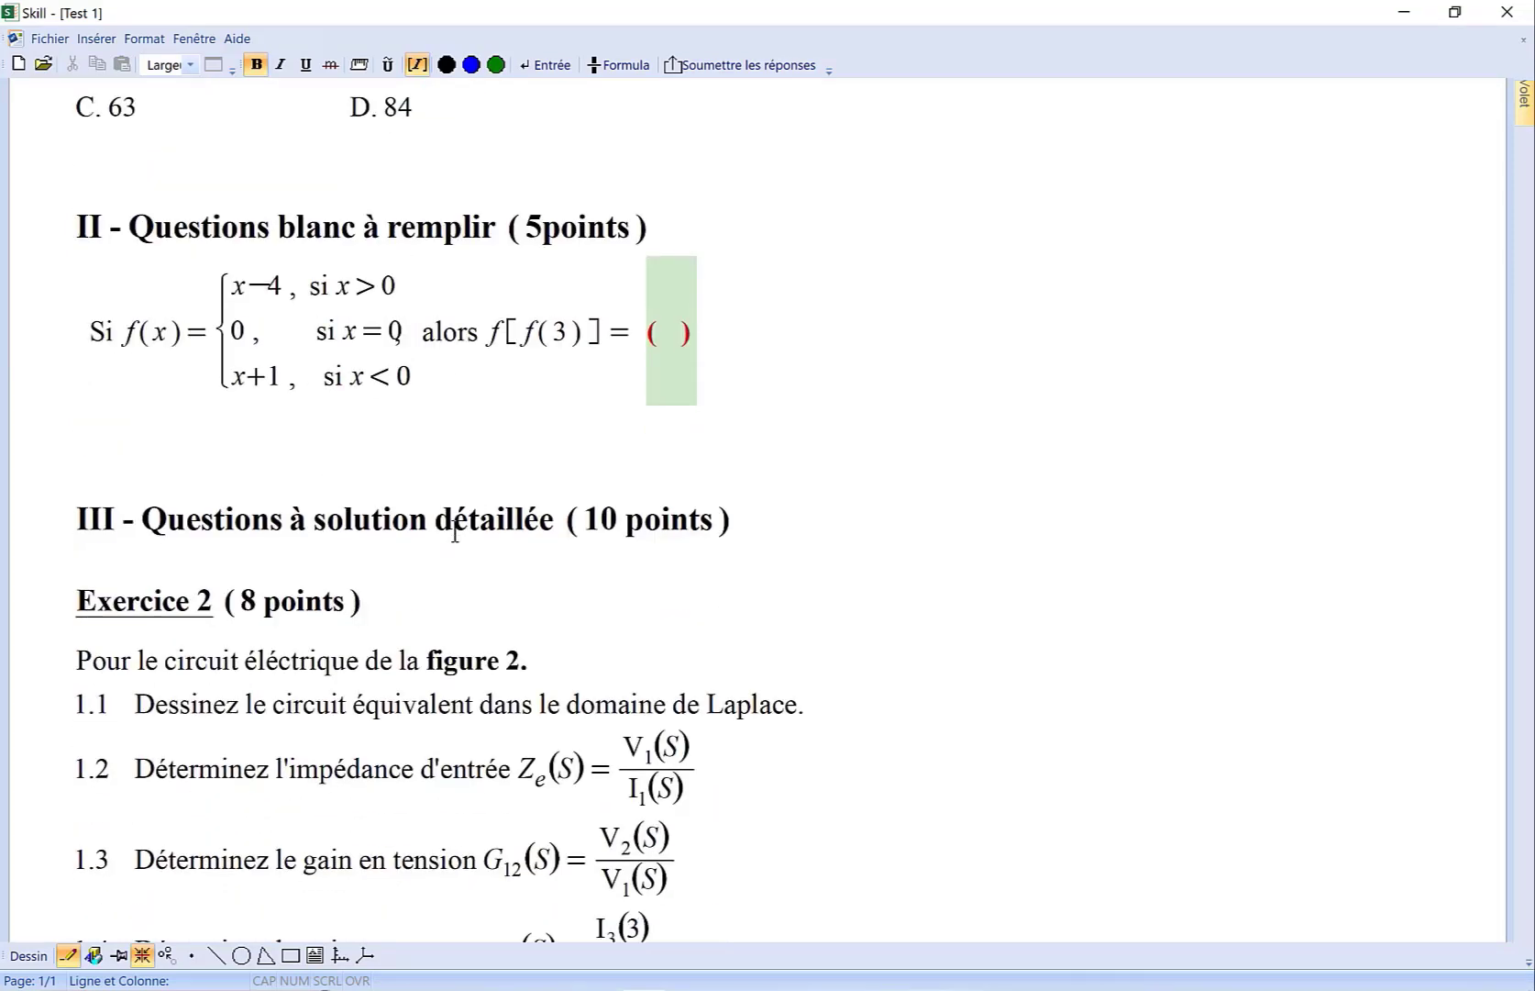
pyautogui.scroll(-8, 455, 530)
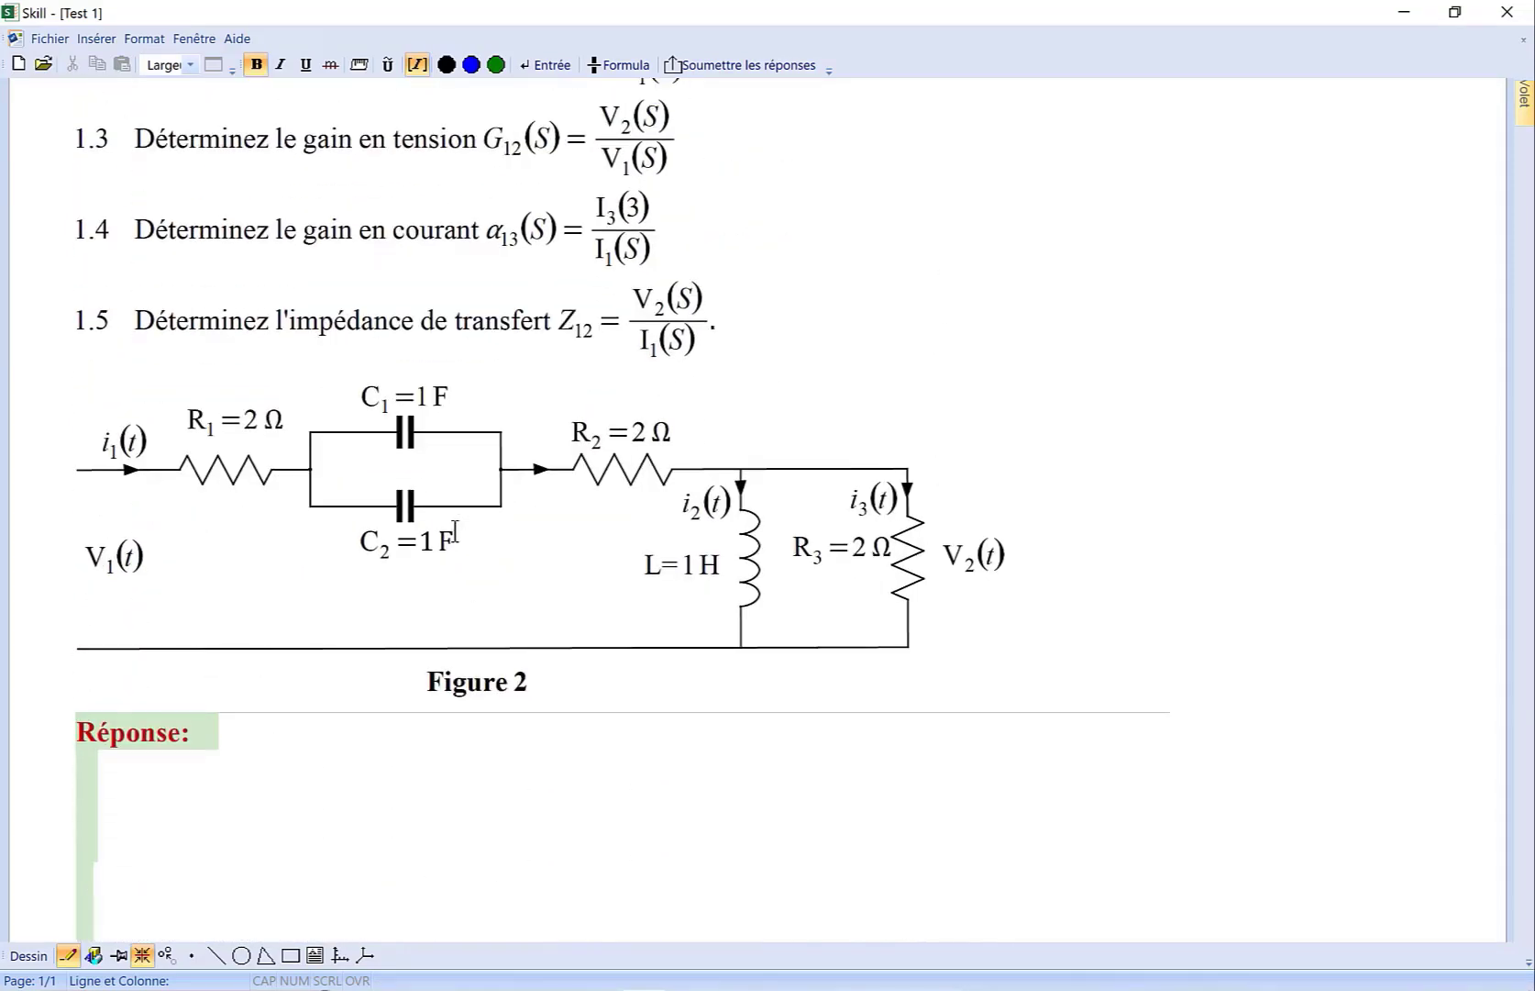
pyautogui.scroll(10, 455, 531)
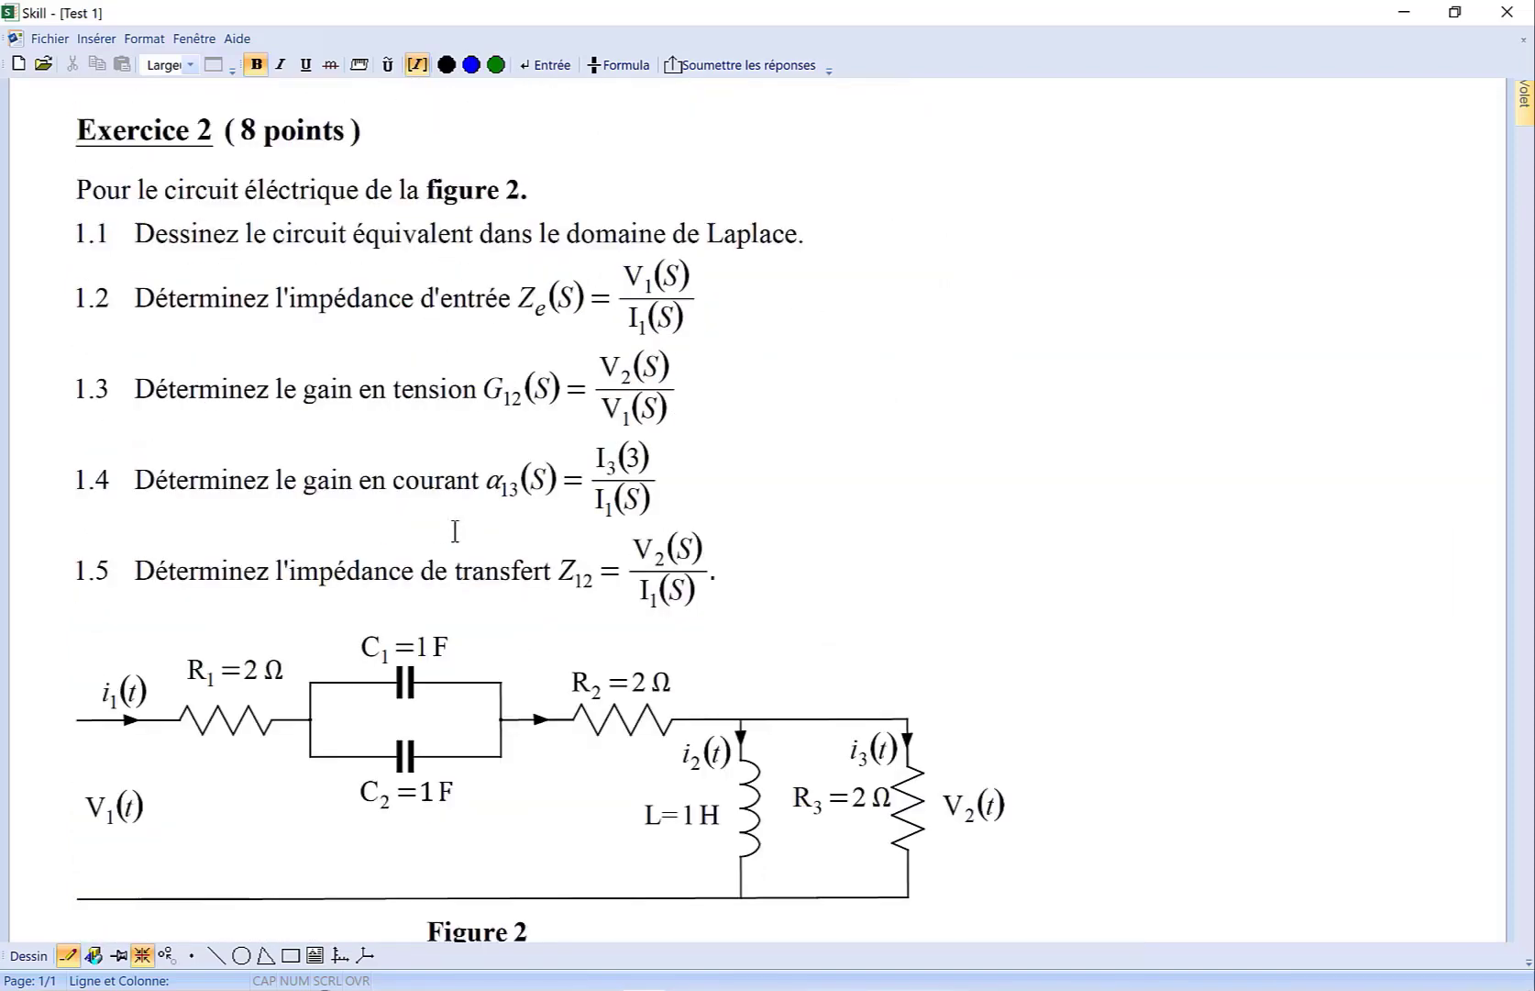
pyautogui.scroll(3, 455, 530)
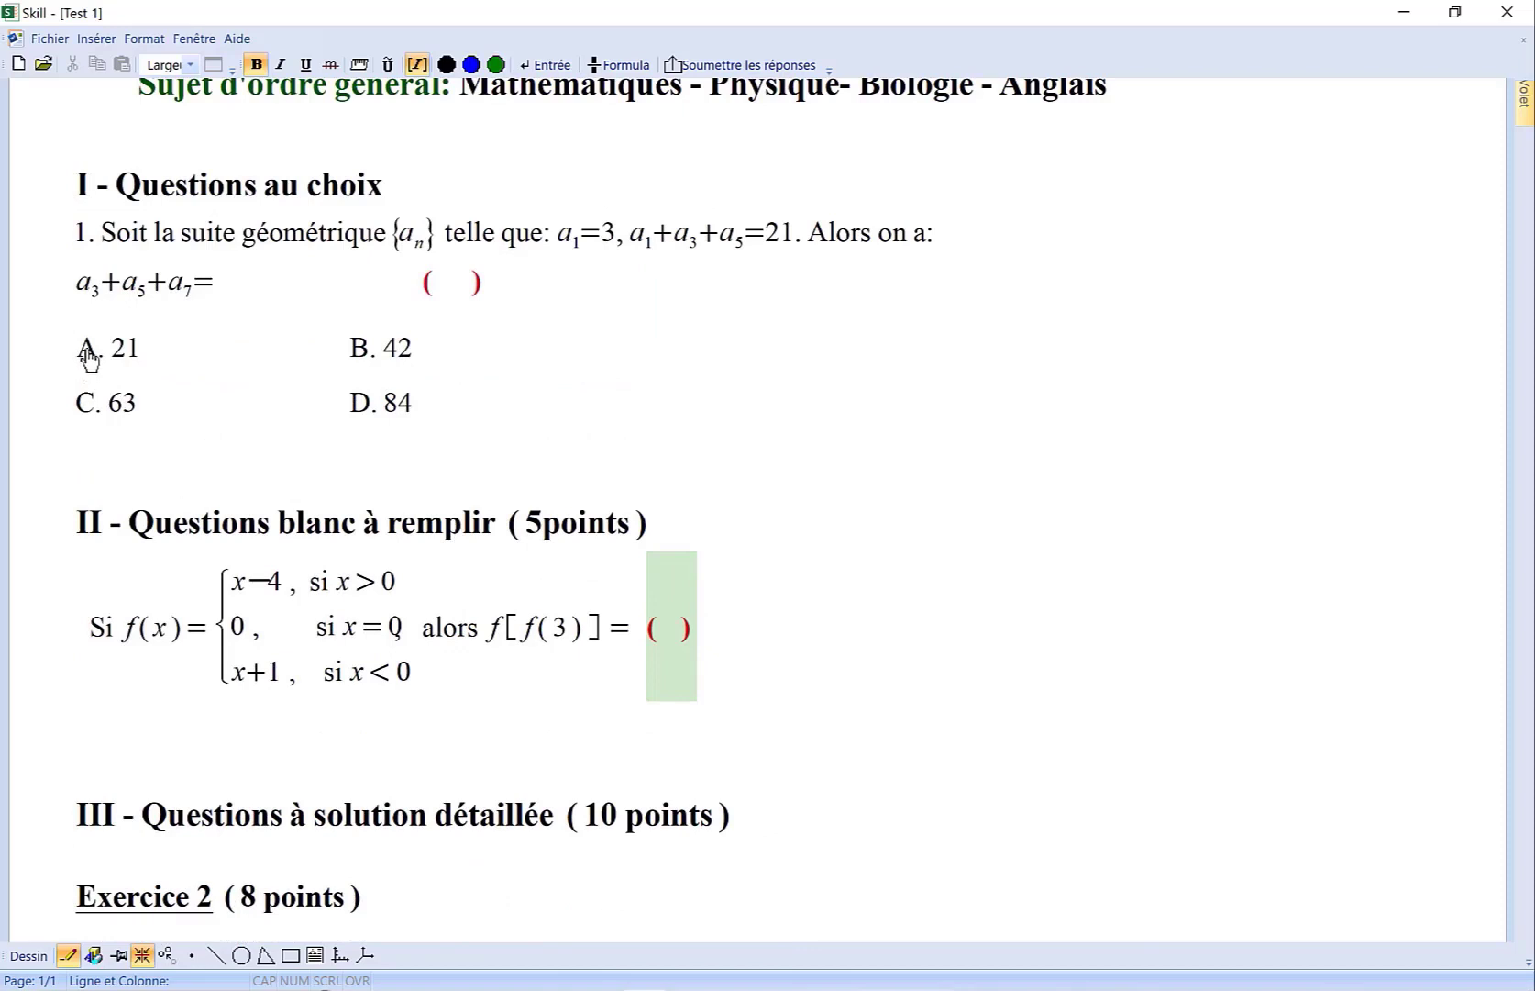
pyautogui.click(378, 352)
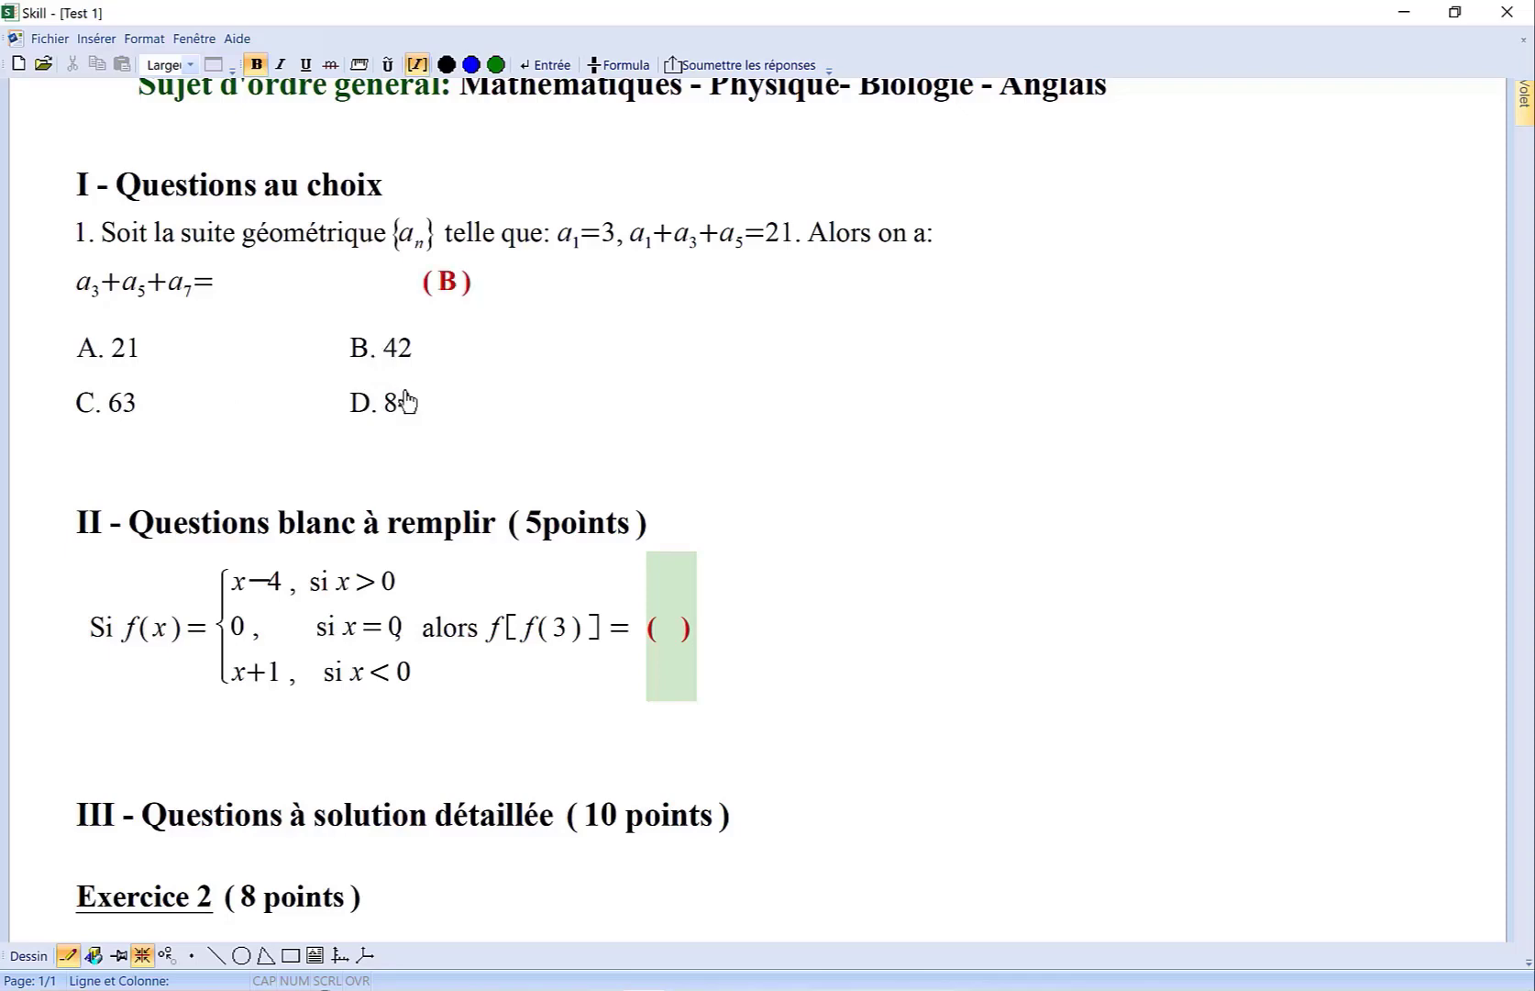
# Step: Fill in the blank for f[f(3)] with 0 in section II
pyautogui.click(674, 627)
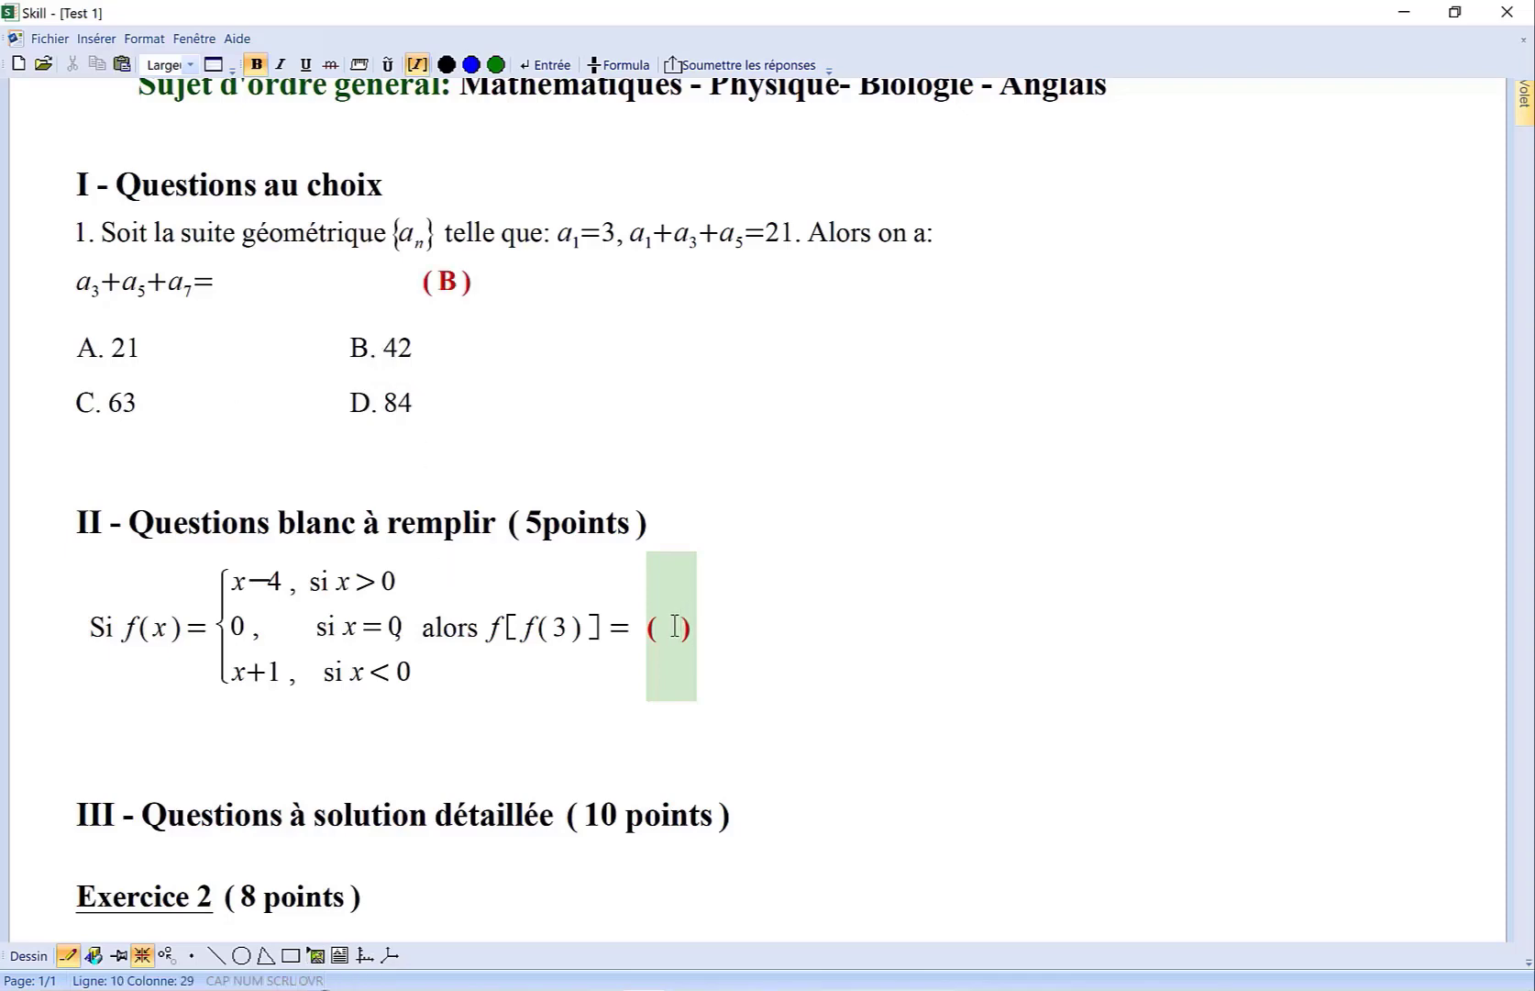
pyautogui.write('0')
pyautogui.scroll(-5, 675, 627)
pyautogui.scroll(-5, 674, 626)
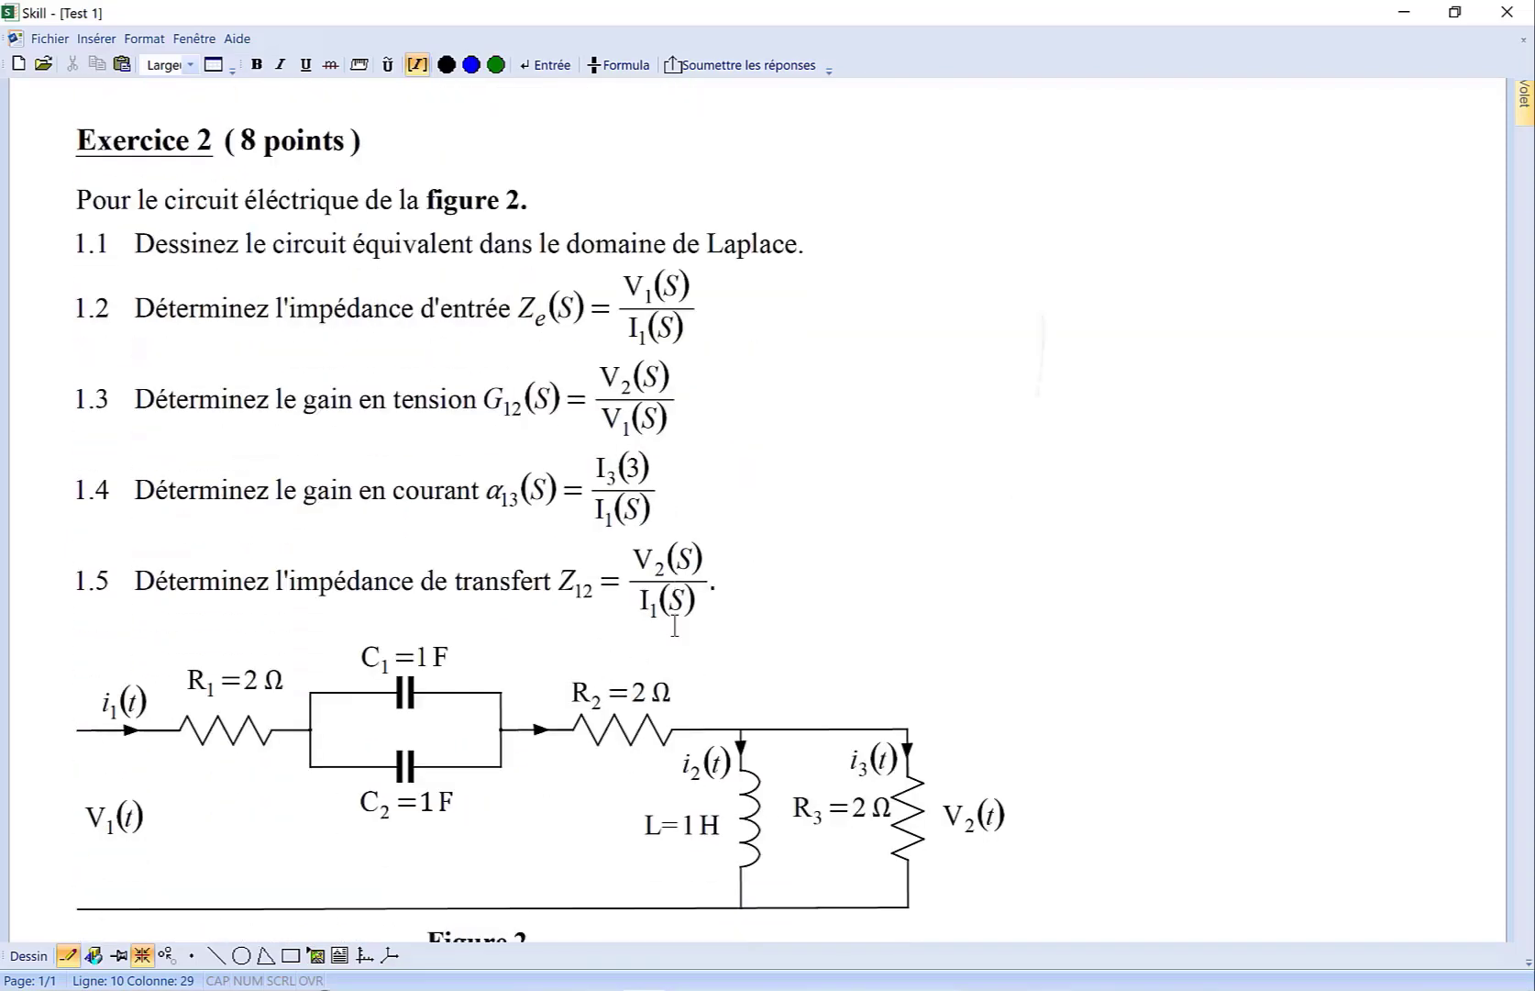